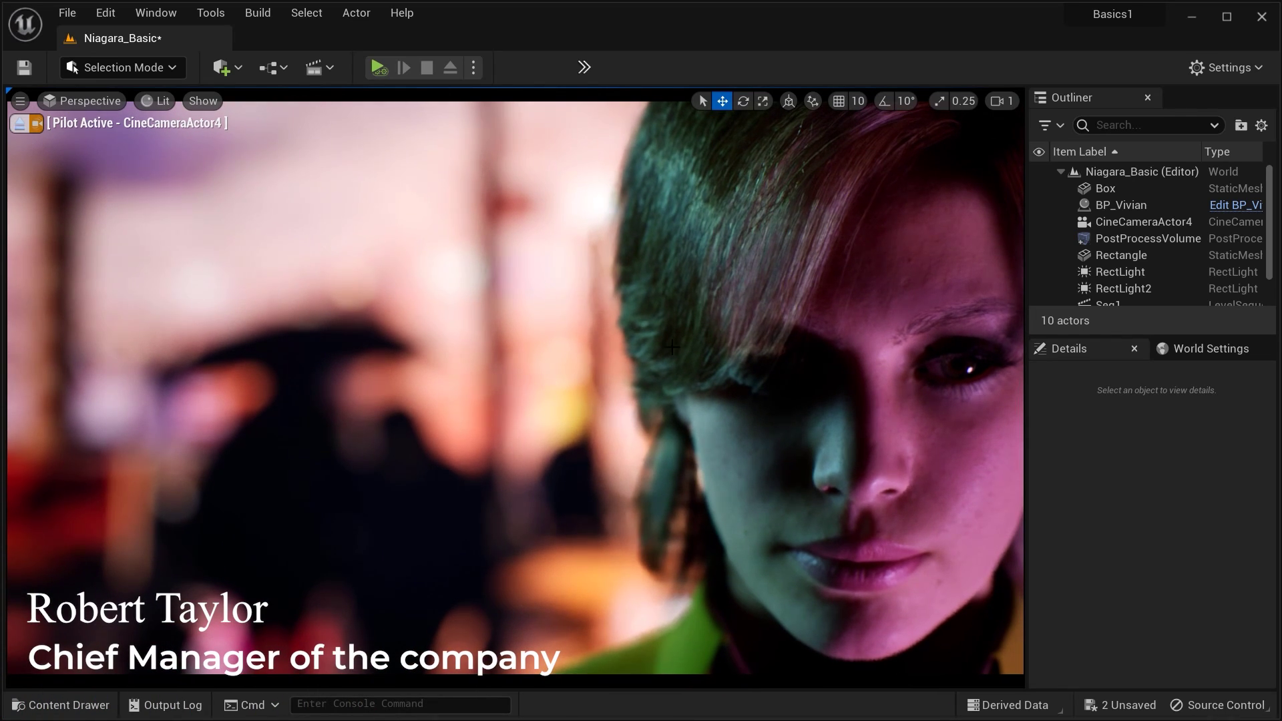
Step: Open the existing Seq1 sequence and scrub through its opening frames to preview the facial animation
{"action": "left_click", "coordinate": [320, 67]}
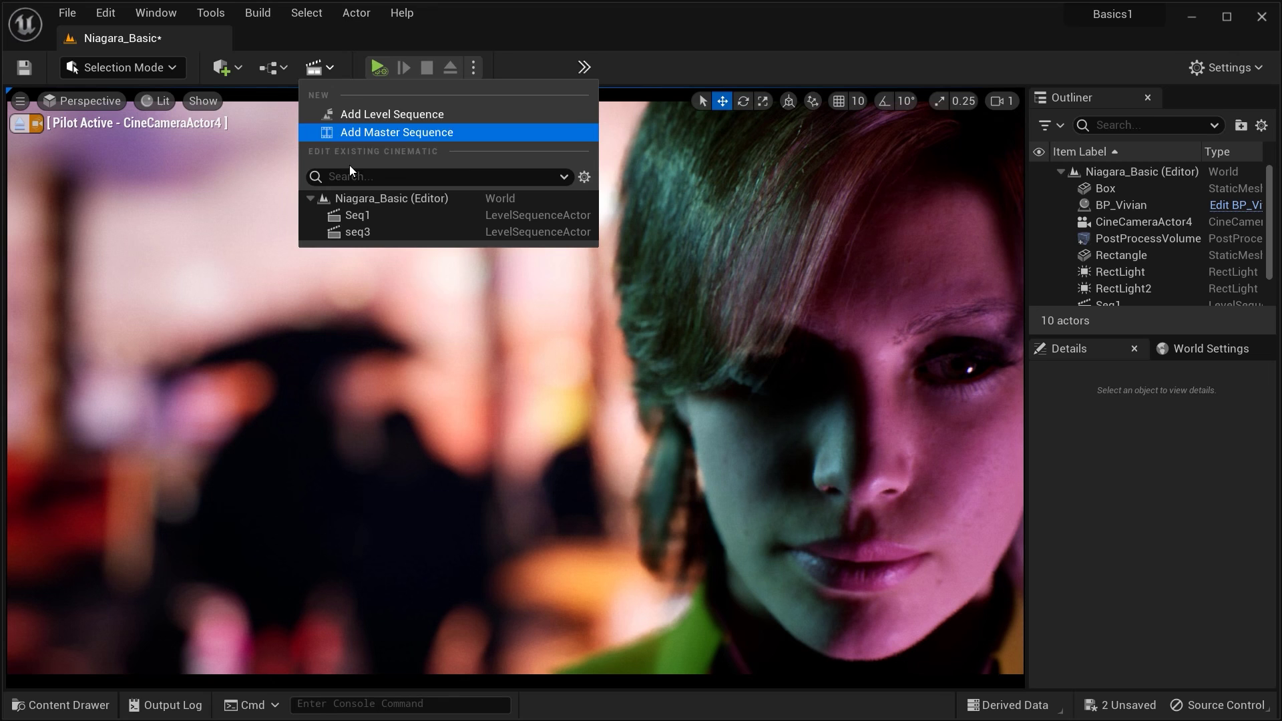
{"action": "left_click", "coordinate": [355, 209]}
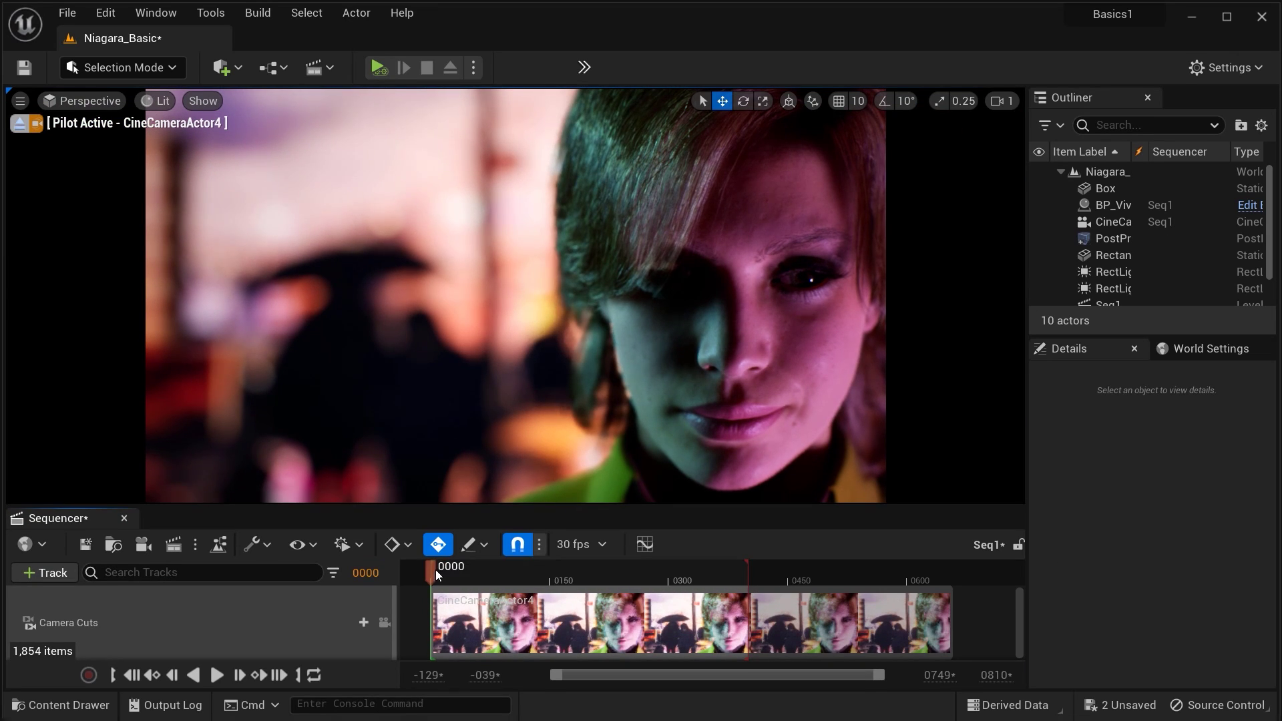
{"action": "left_click_drag", "start_coordinate": [436, 570], "coordinate": [455, 603]}
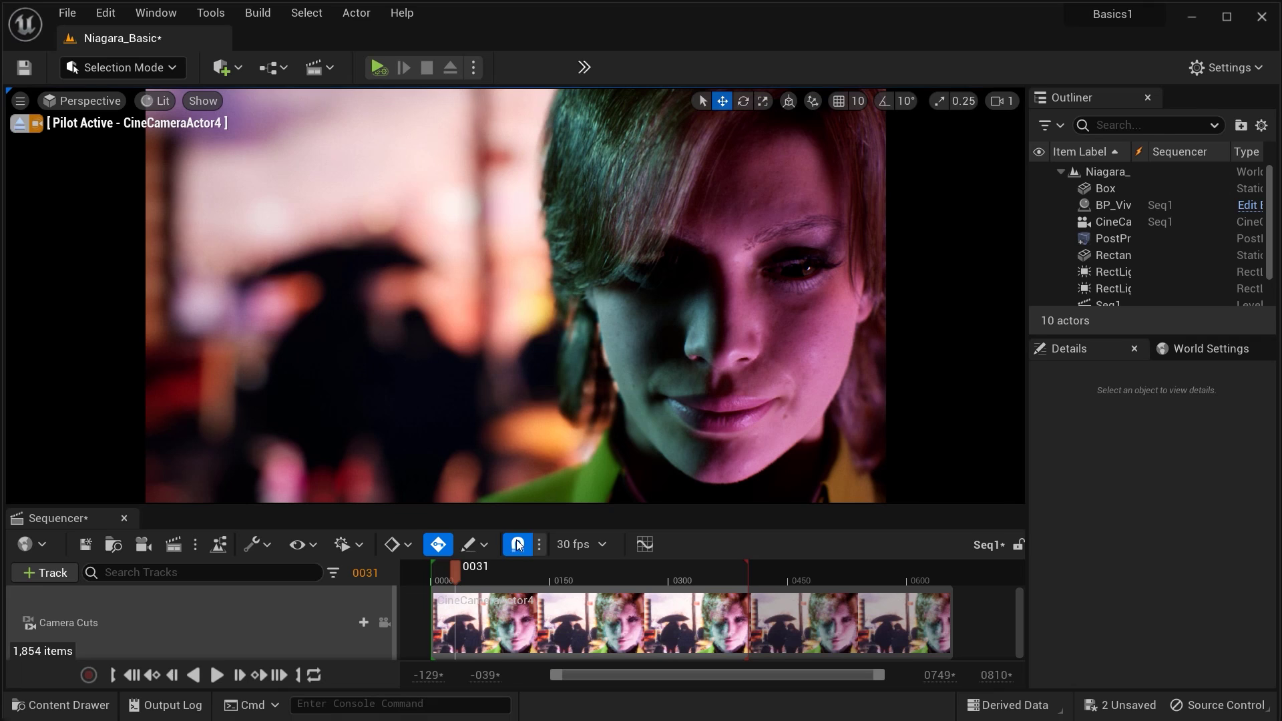
{"action": "left_click_drag", "start_coordinate": [454, 572], "coordinate": [430, 606]}
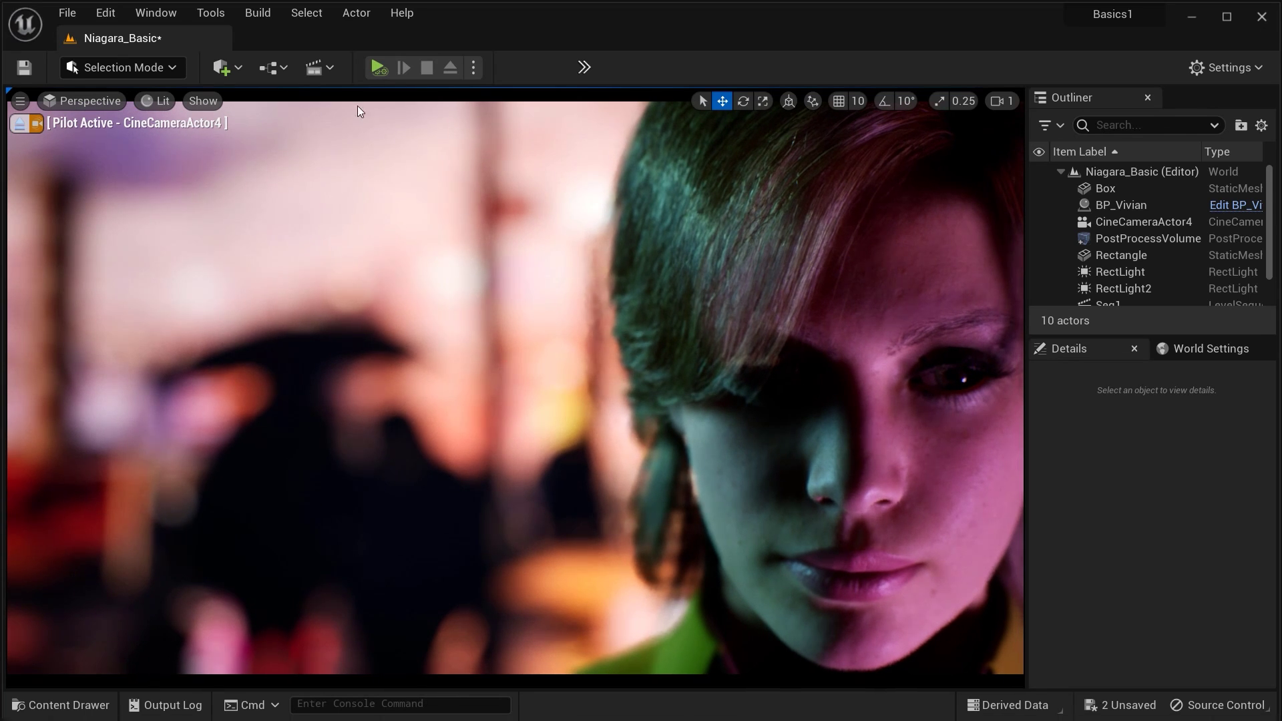
Step: Create a new level sequence named SQ4 in the SEQ content folder
{"action": "left_click", "coordinate": [332, 72]}
{"action": "left_click", "coordinate": [393, 108]}
{"action": "double_click", "coordinate": [666, 274]}
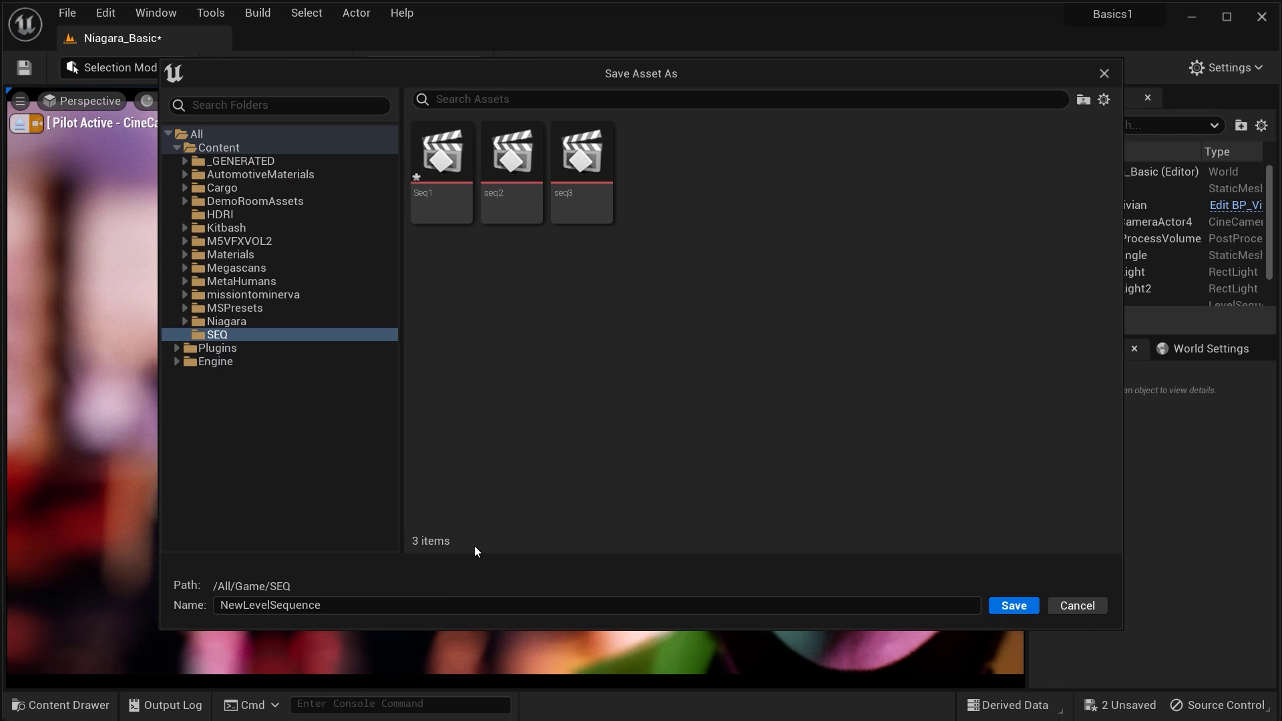
{"action": "left_click", "coordinate": [374, 613]}
{"action": "type", "text": "S"}
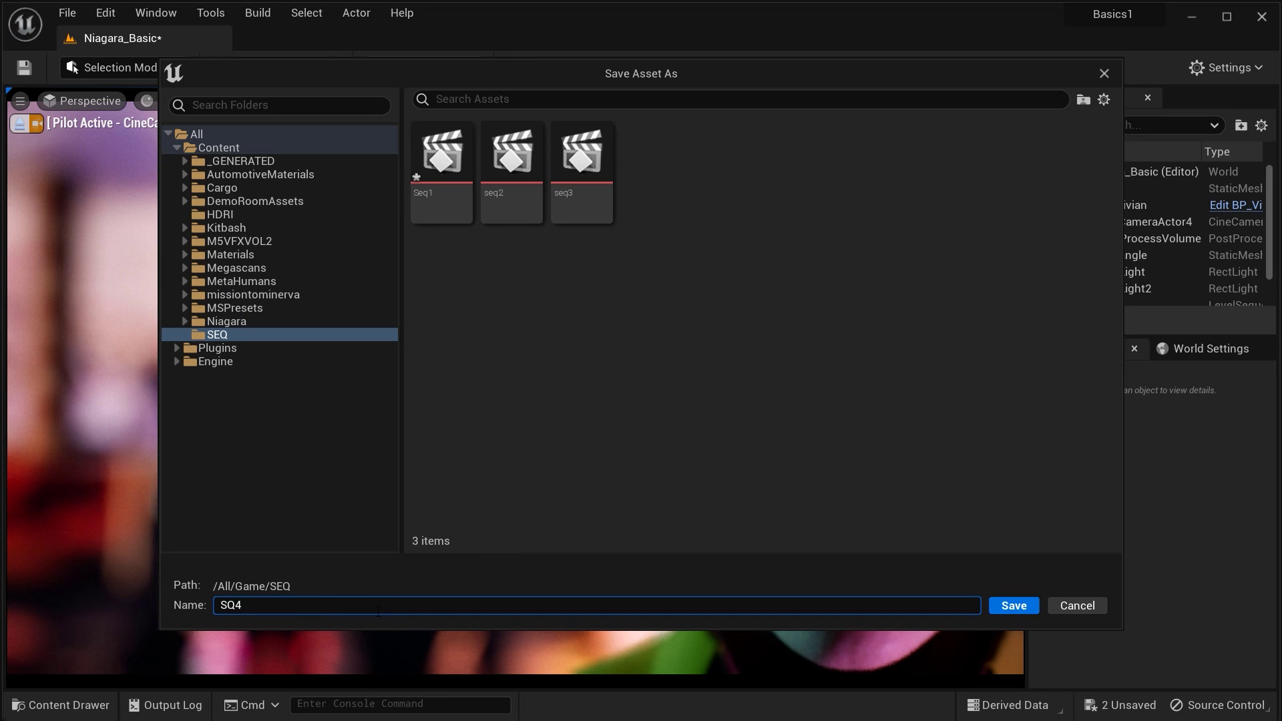
{"action": "type", "text": "Q4"}
{"action": "left_click", "coordinate": [1012, 606]}
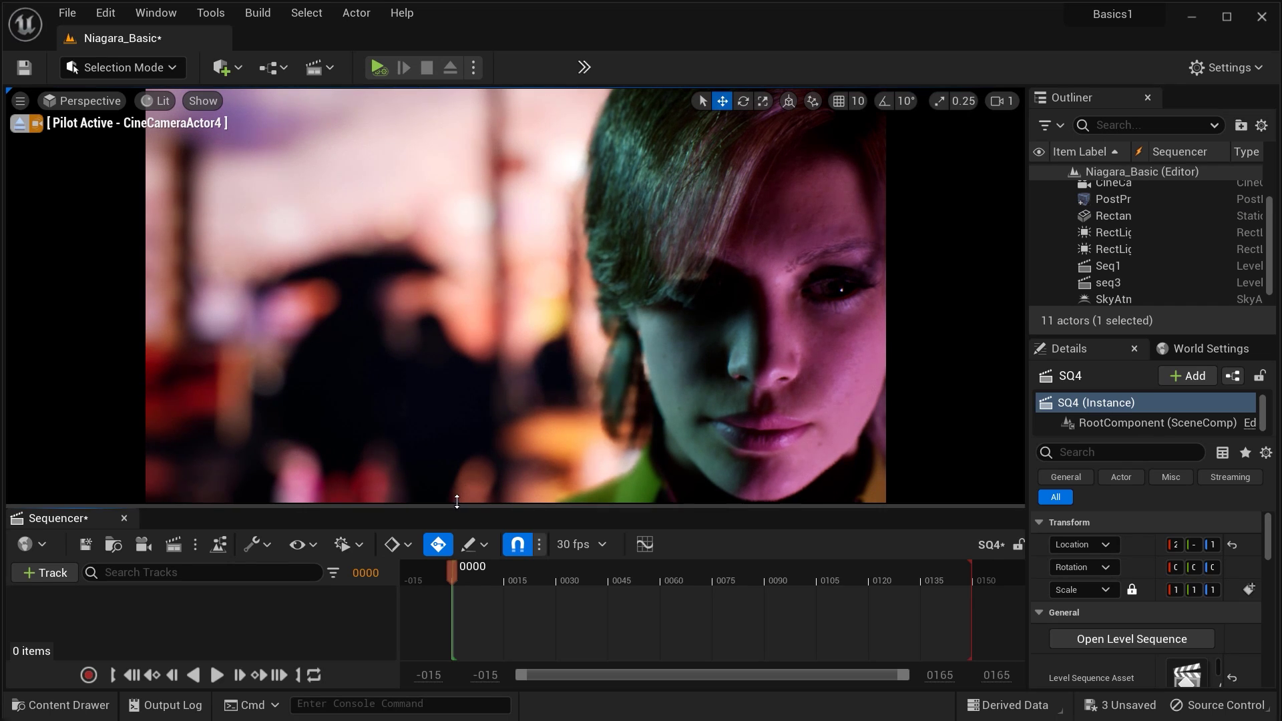
Step: Add the BP_Vivian character to the SQ4 sequence and keep the editor in Animation mode
{"action": "left_click_drag", "start_coordinate": [457, 502], "coordinate": [458, 495]}
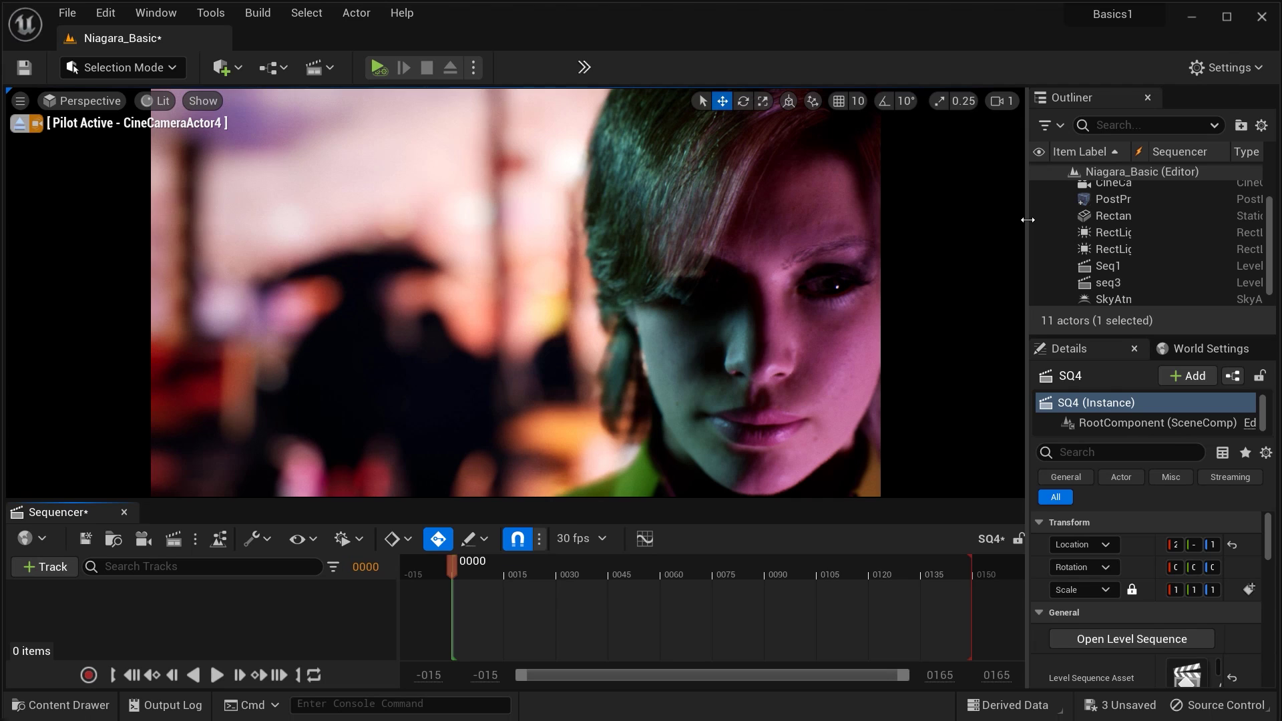
{"action": "left_click_drag", "start_coordinate": [1027, 220], "coordinate": [977, 227]}
{"action": "scroll", "coordinate": [1088, 214], "scroll_direction": "up", "scroll_amount": 2}
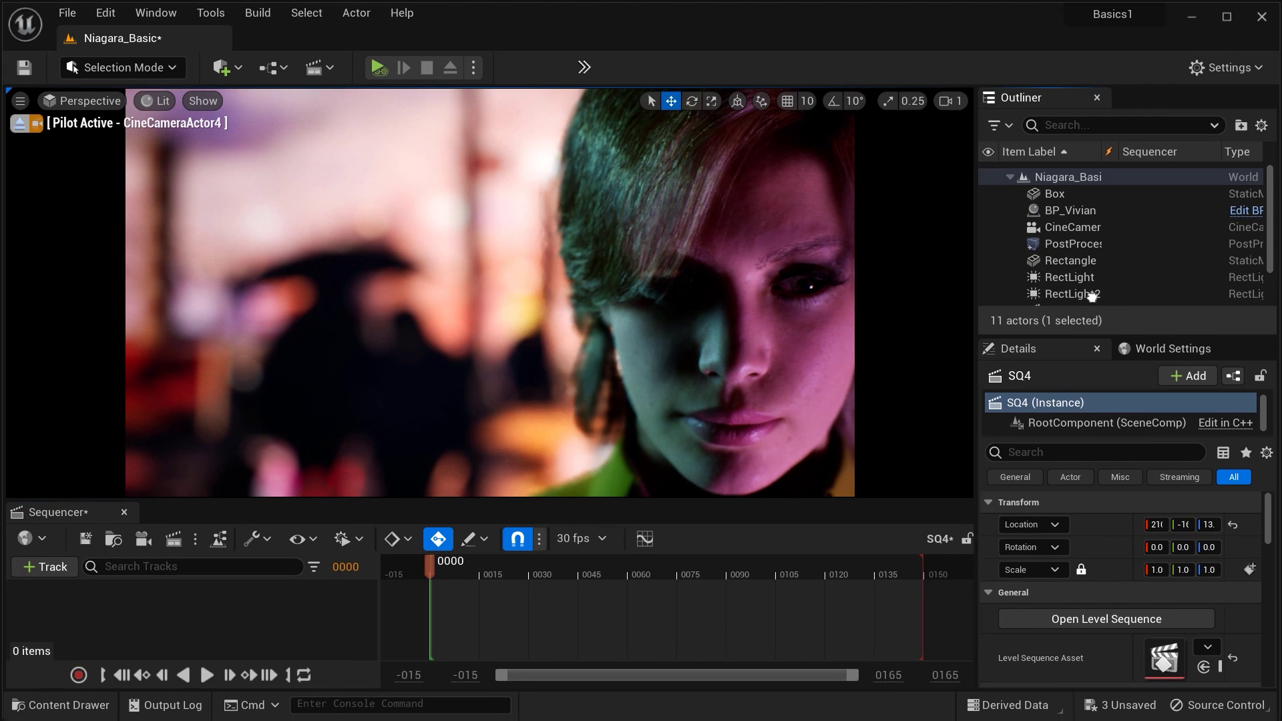
{"action": "scroll", "coordinate": [1080, 216], "scroll_direction": "down", "scroll_amount": 1}
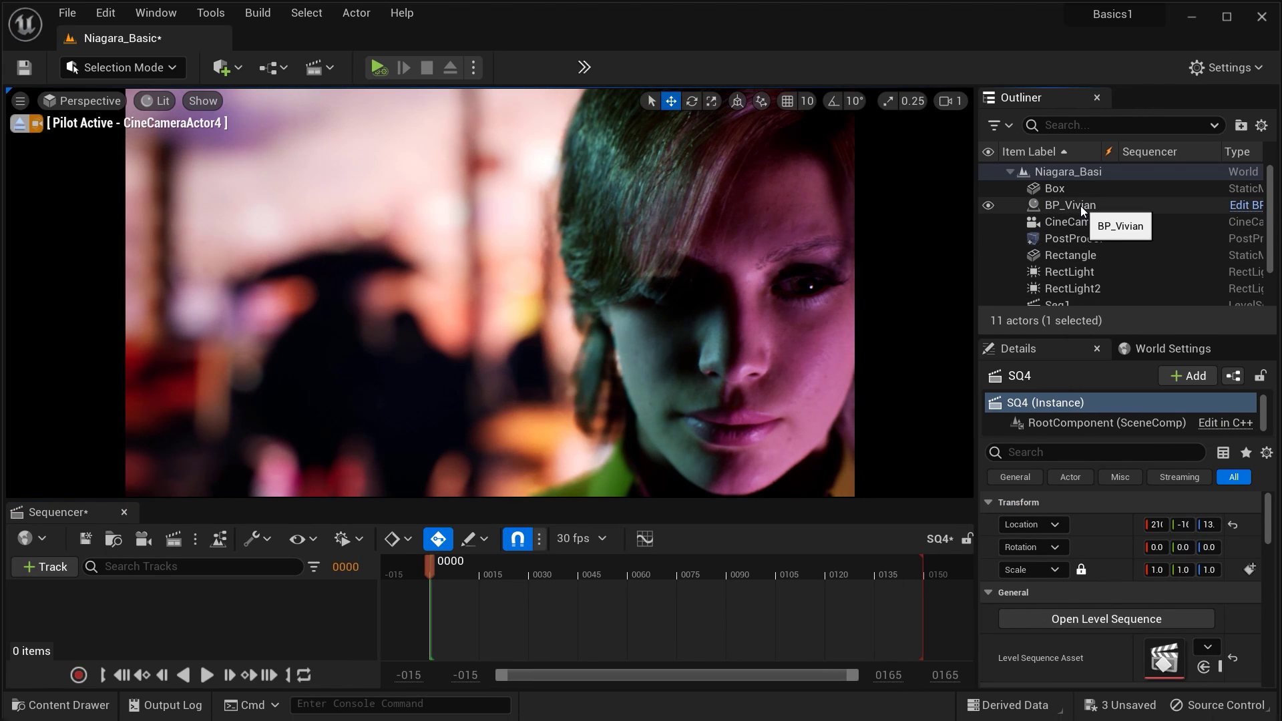
{"action": "left_click", "coordinate": [1080, 206]}
{"action": "left_click_drag", "start_coordinate": [1080, 206], "coordinate": [133, 604]}
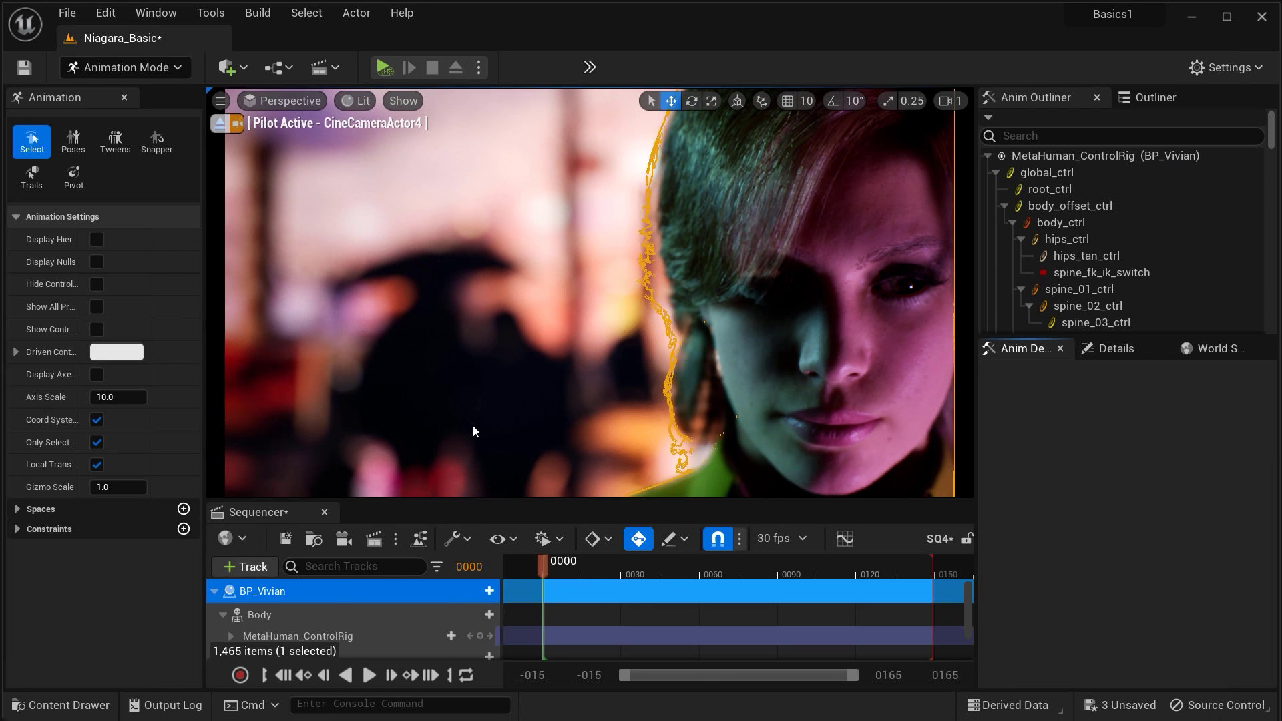
{"action": "left_click", "coordinate": [140, 69]}
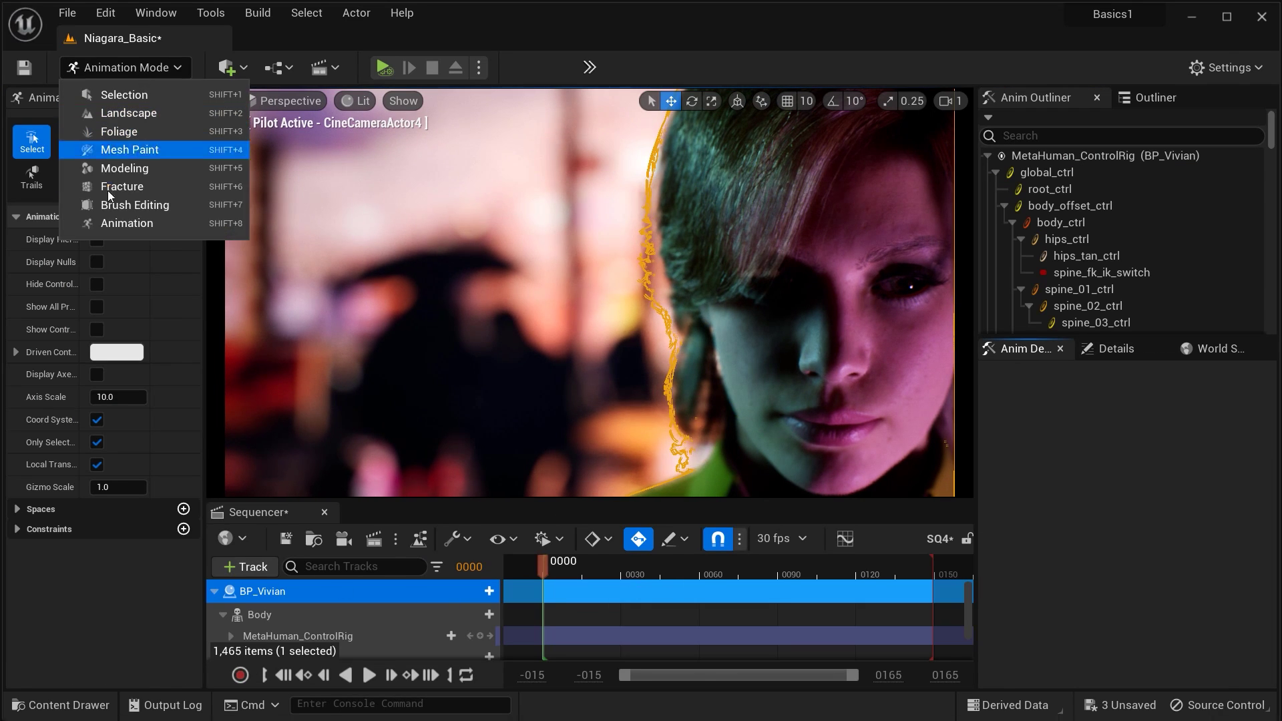
{"action": "left_click", "coordinate": [112, 224]}
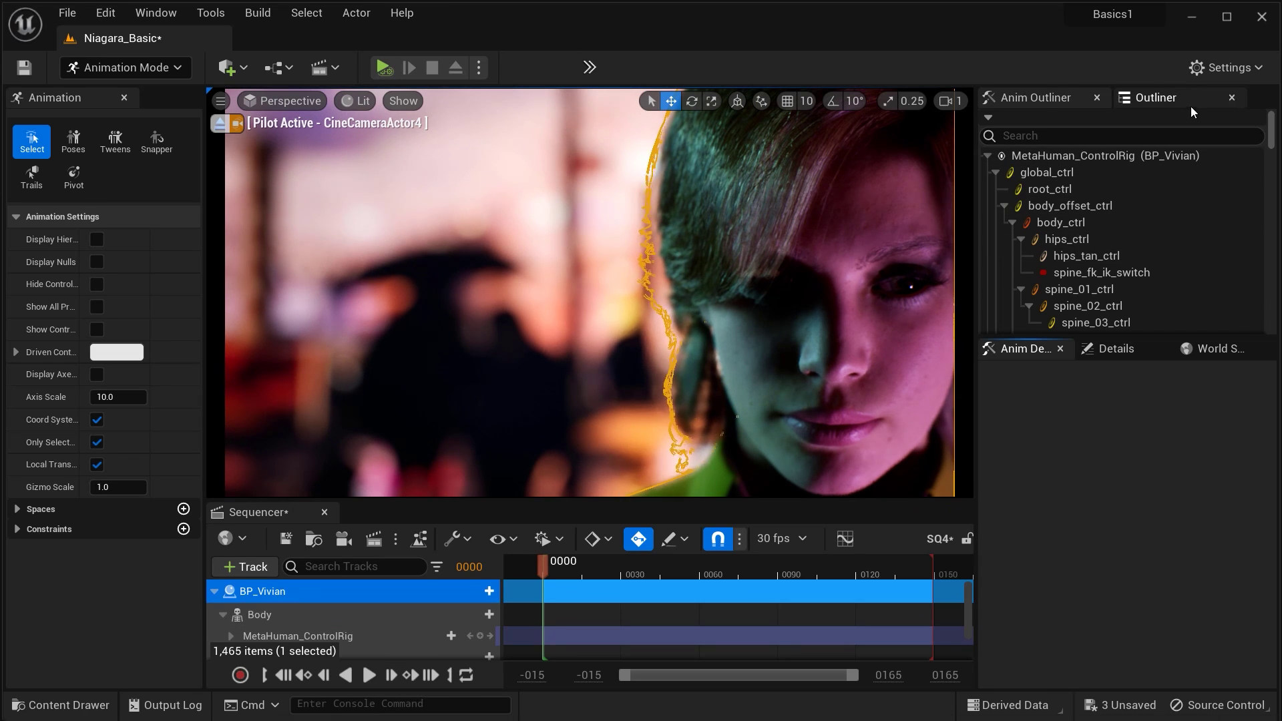
Step: Add CineCameraActor4 to the SQ4 sequence and enlarge the Sequencer area
{"action": "left_click", "coordinate": [1156, 98]}
{"action": "scroll", "coordinate": [1059, 267], "scroll_direction": "down", "scroll_amount": 1}
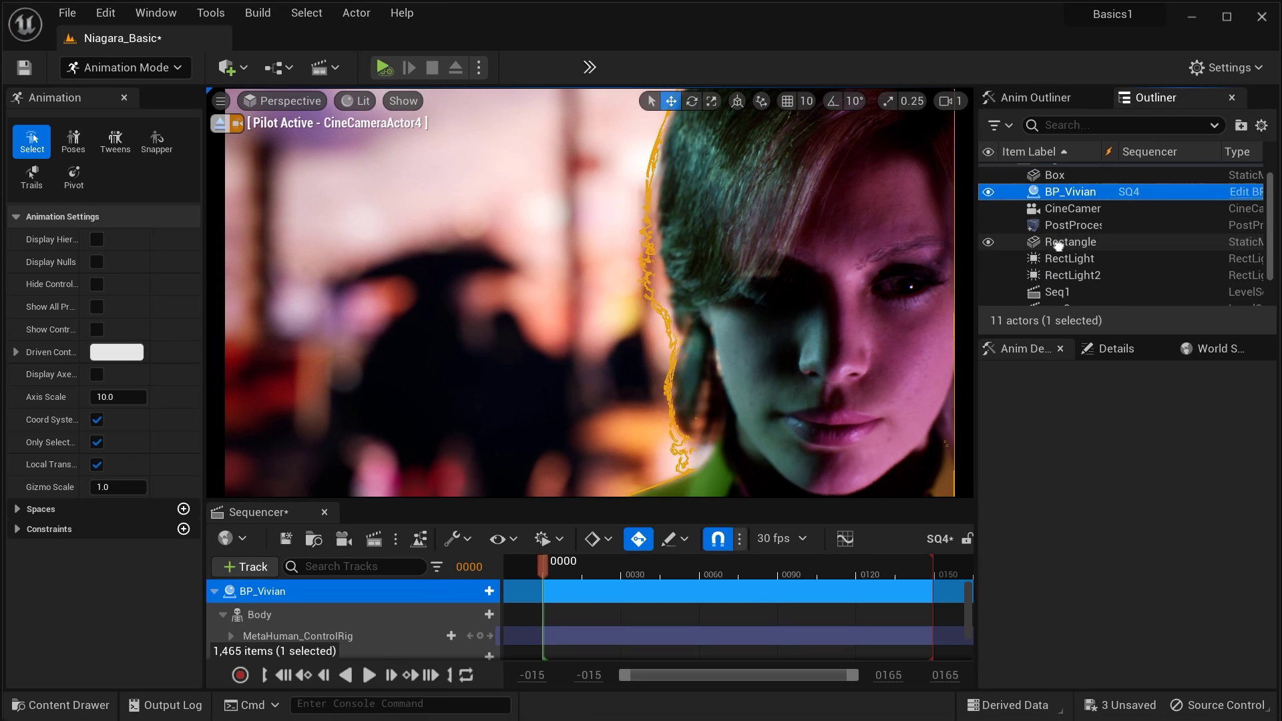
{"action": "left_click", "coordinate": [1018, 210]}
{"action": "left_click_drag", "start_coordinate": [1014, 222], "coordinate": [238, 605]}
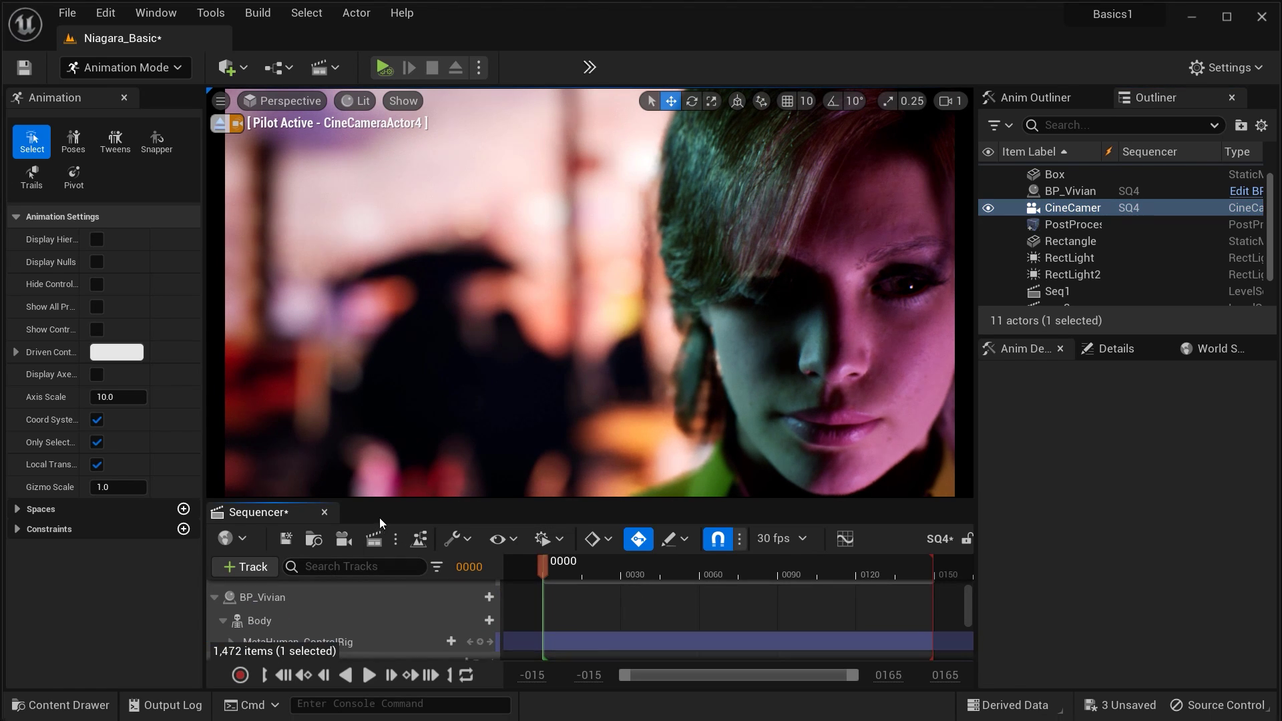
{"action": "left_click_drag", "start_coordinate": [401, 499], "coordinate": [403, 467]}
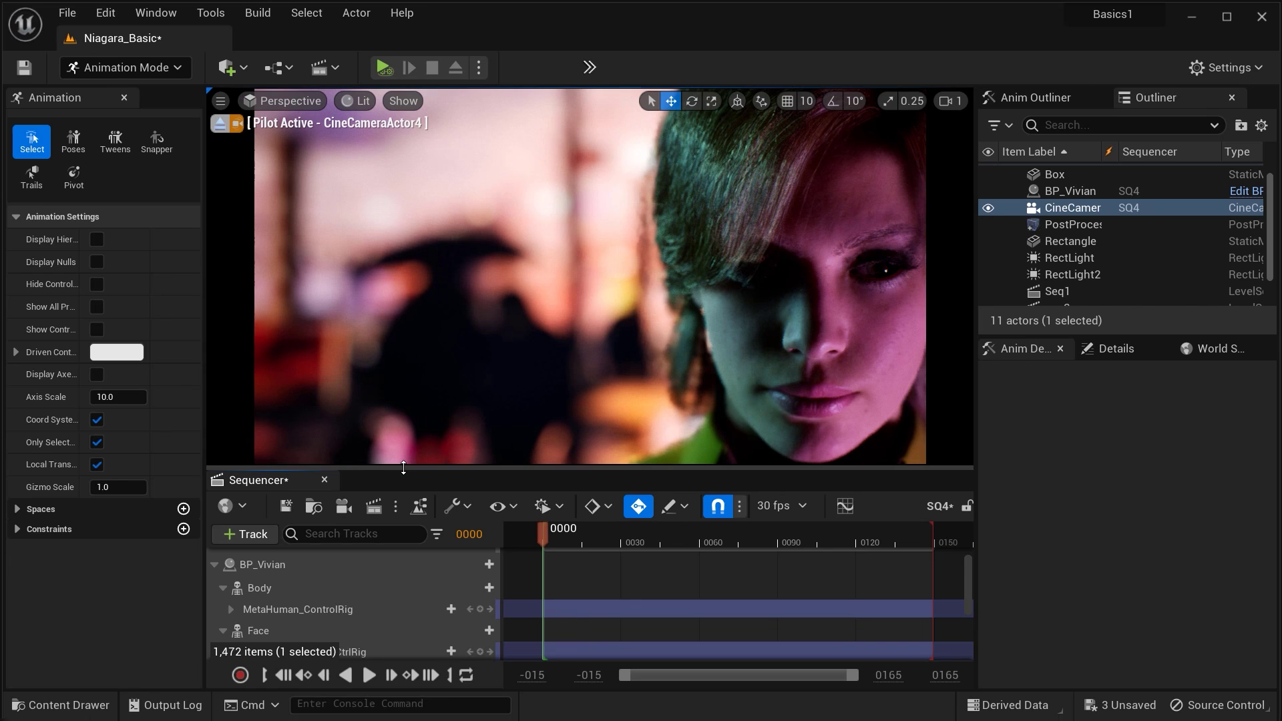
Step: Expand the Face_ControlBoard_CtrlRig track under BP_Vivian's Face and look through its facial controls
{"action": "mouse_move", "coordinate": [271, 615]}
{"action": "right_mouse_down"}
{"action": "mouse_move", "coordinate": [272, 587]}
{"action": "mouse_move", "coordinate": [271, 605]}
{"action": "right_mouse_up"}
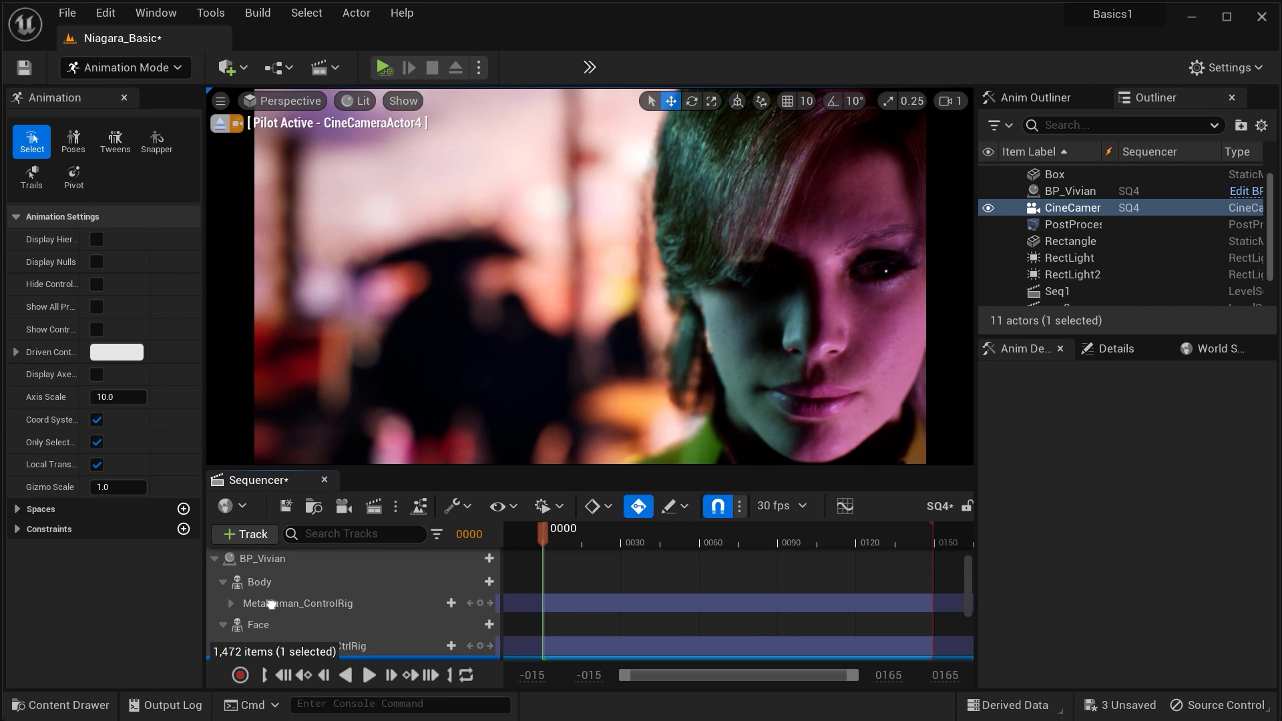
{"action": "scroll", "coordinate": [264, 604], "scroll_direction": "up", "scroll_amount": 1}
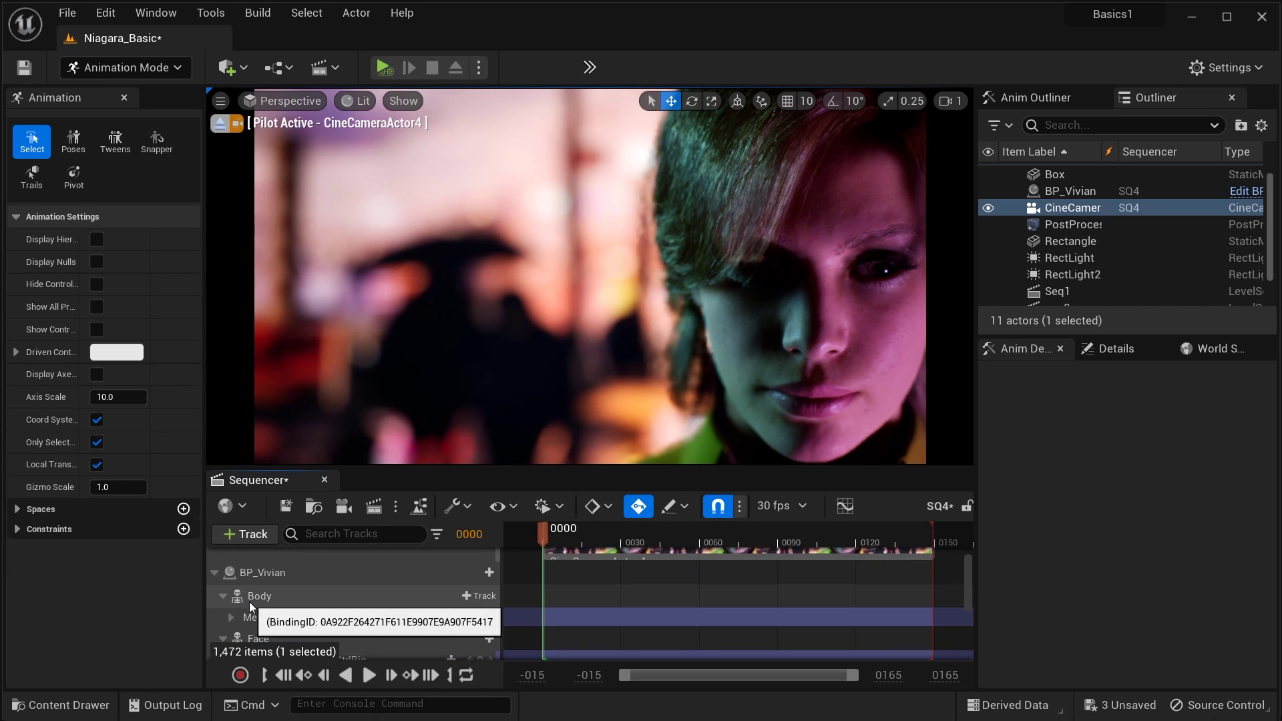
{"action": "scroll", "coordinate": [251, 606], "scroll_direction": "down", "scroll_amount": 3}
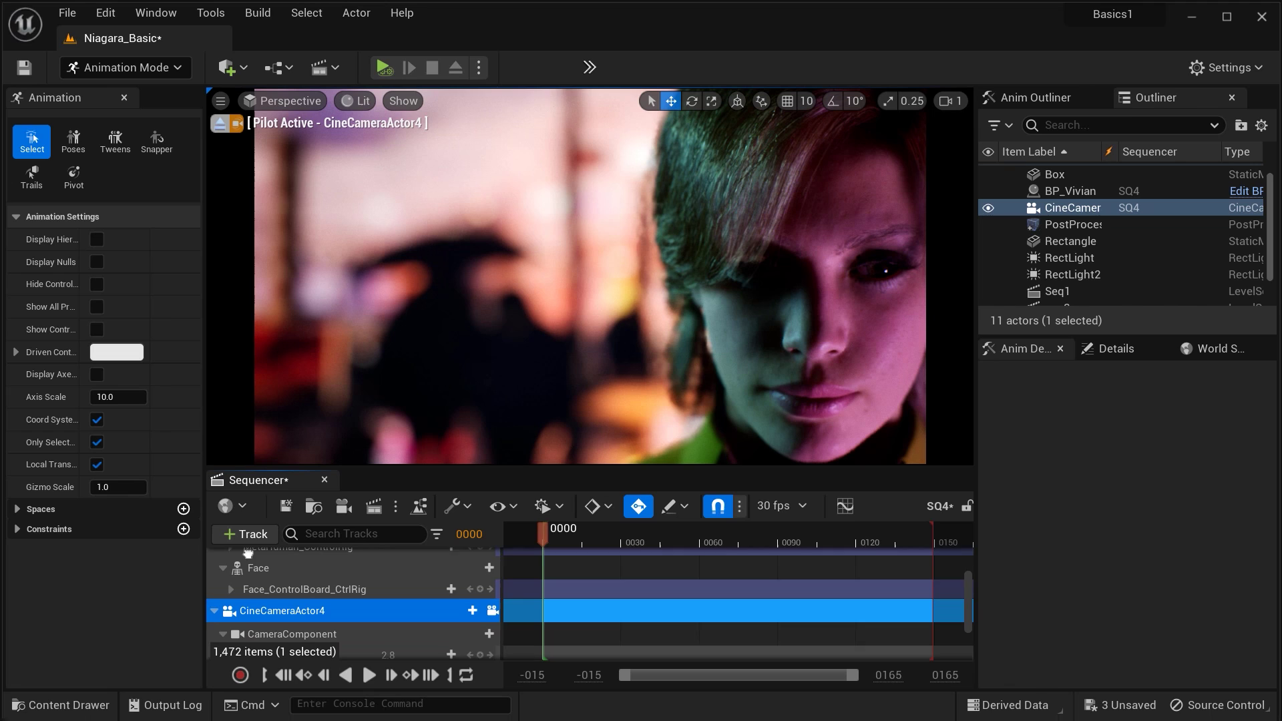
{"action": "right_click_drag", "start_coordinate": [248, 553], "coordinate": [248, 549]}
{"action": "left_click", "coordinate": [298, 586]}
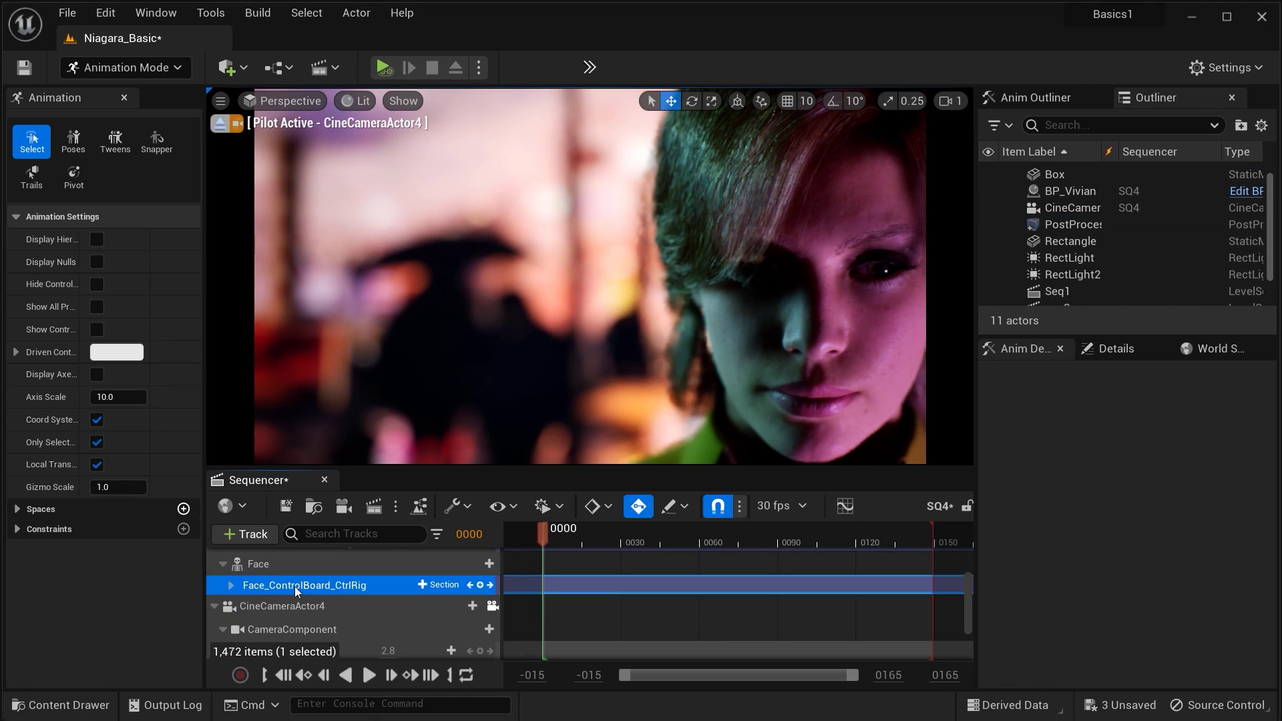
{"action": "left_click", "coordinate": [232, 586]}
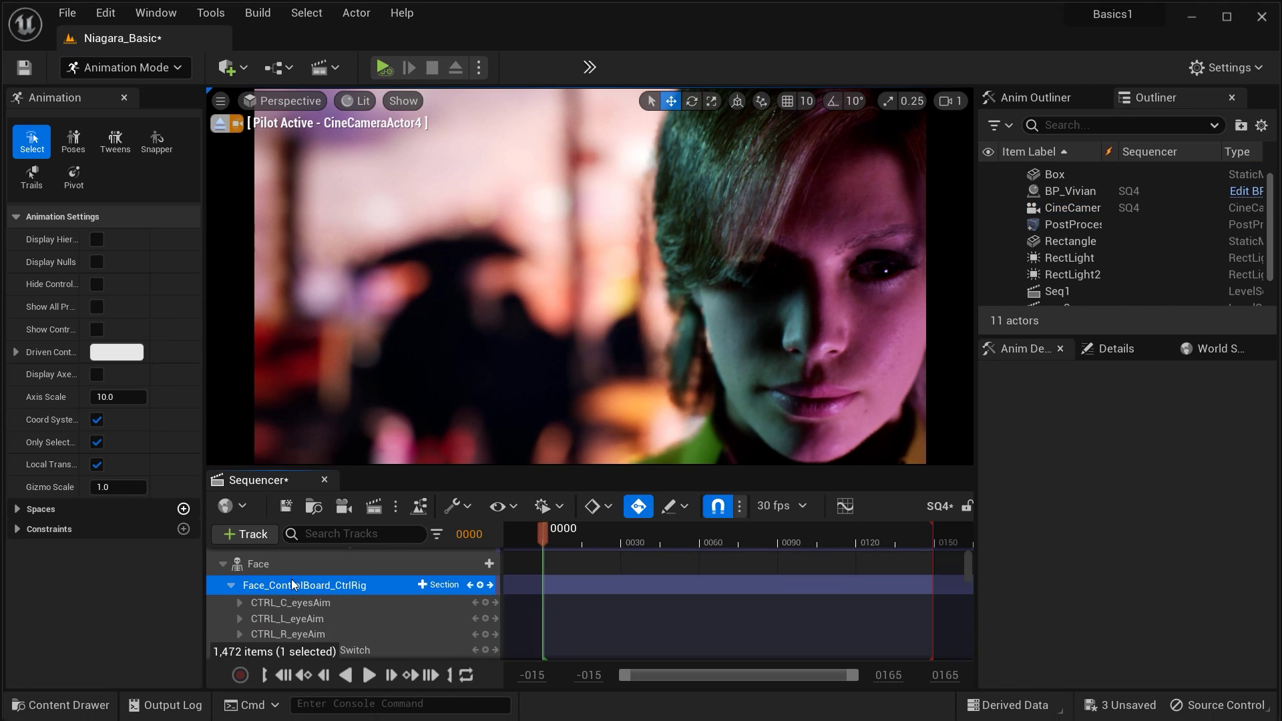
{"action": "scroll", "coordinate": [294, 608], "scroll_direction": "down", "scroll_amount": 10}
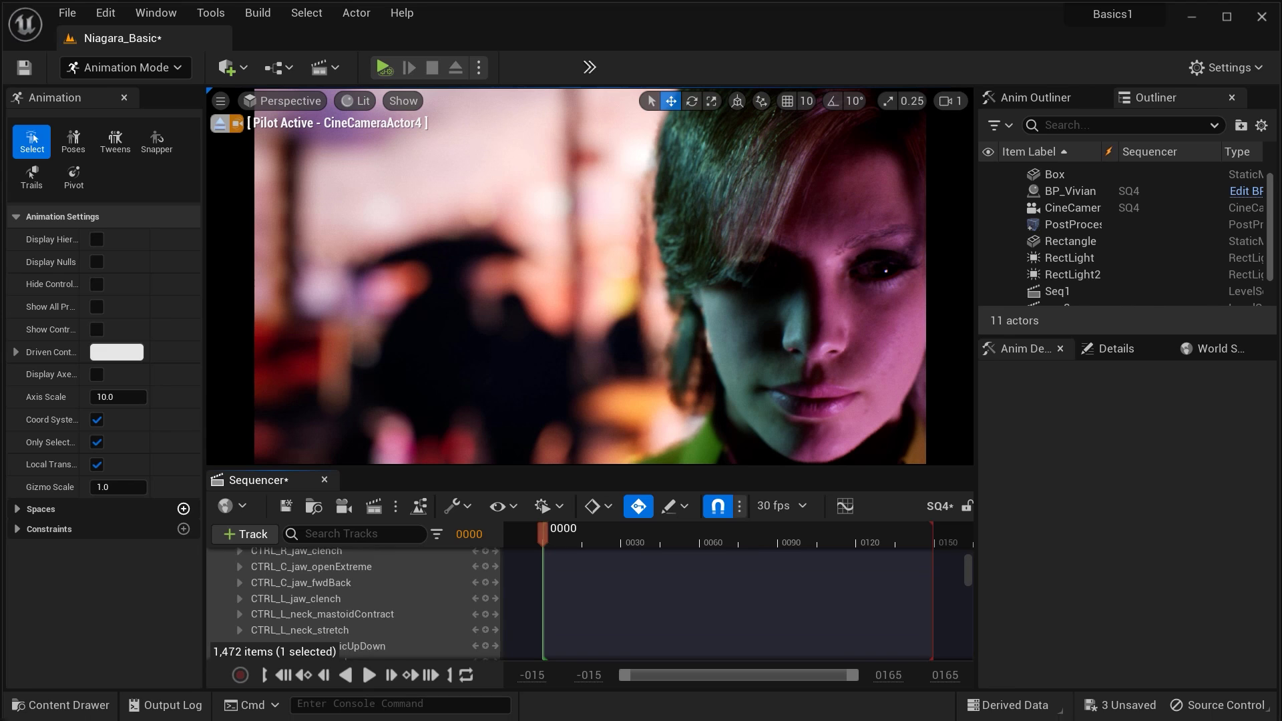
{"action": "scroll", "coordinate": [354, 604], "scroll_direction": "down", "scroll_amount": 6}
{"action": "scroll", "coordinate": [354, 604], "scroll_direction": "up", "scroll_amount": 7}
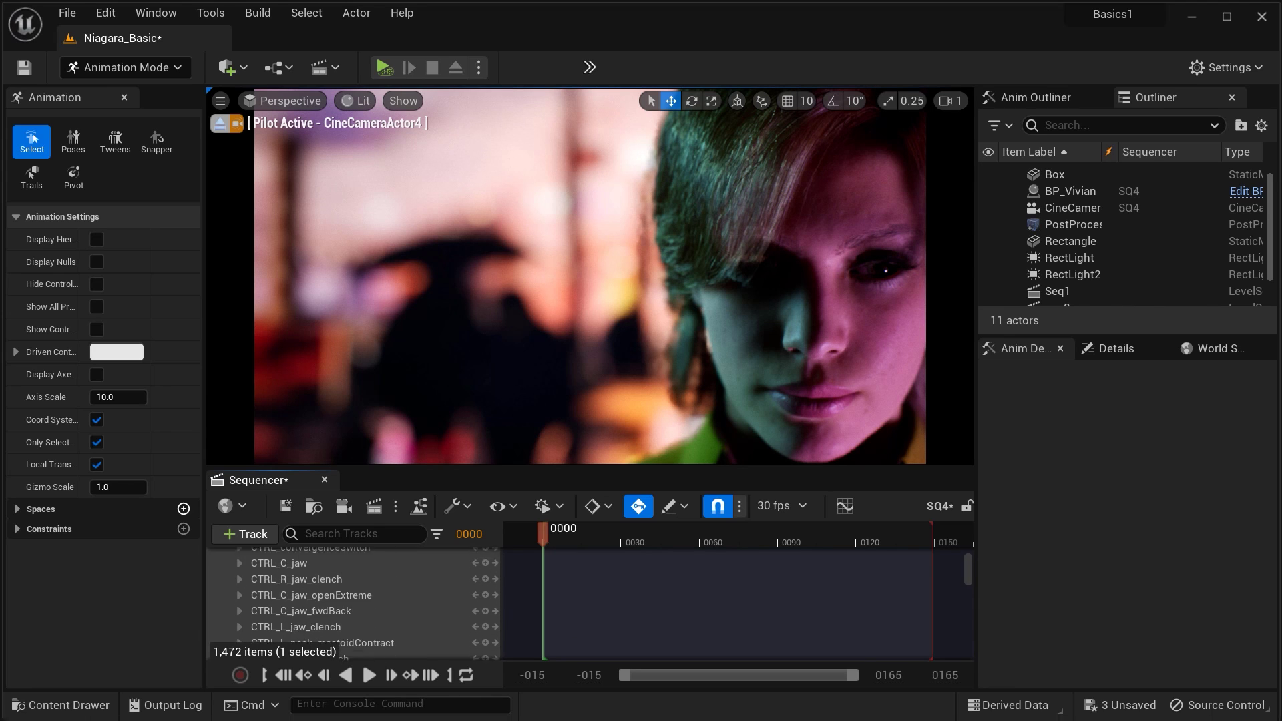
{"action": "scroll", "coordinate": [294, 600], "scroll_direction": "up", "scroll_amount": 6}
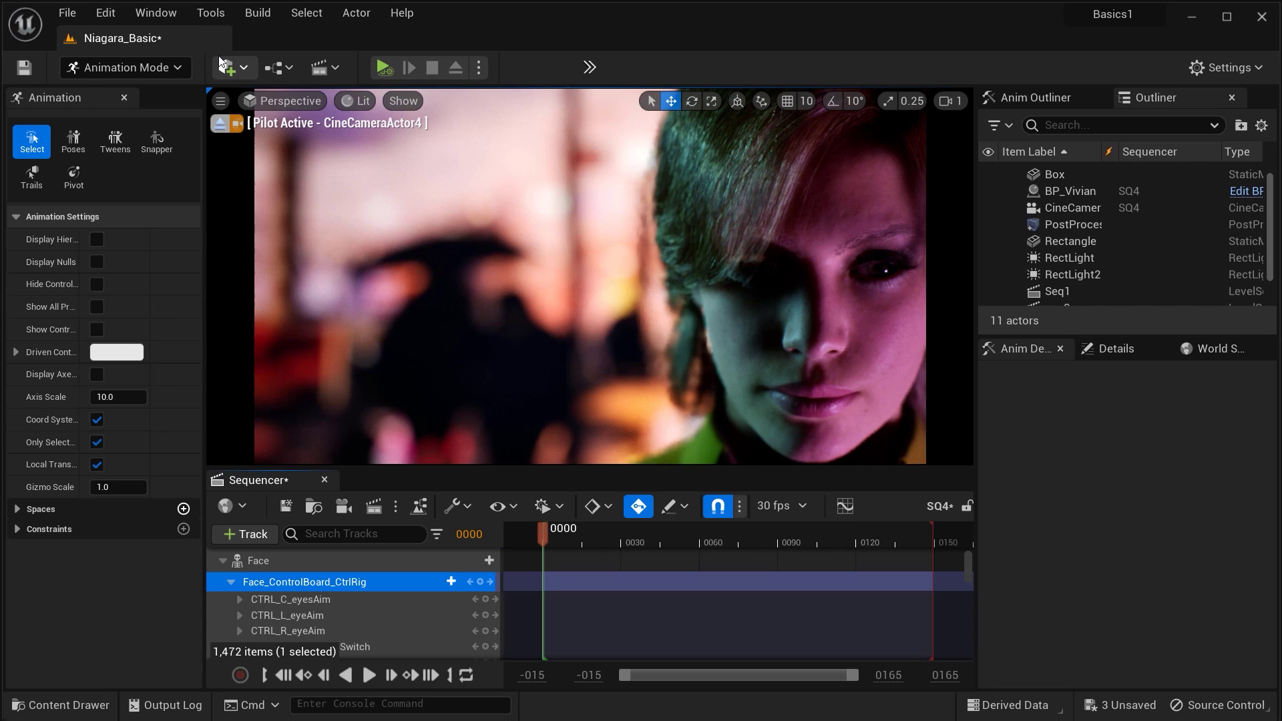
Step: Inspect the character's face control board from outside the camera with rig controls shown, and return to the CineCameraActor4 view
{"action": "key", "text": "g"}
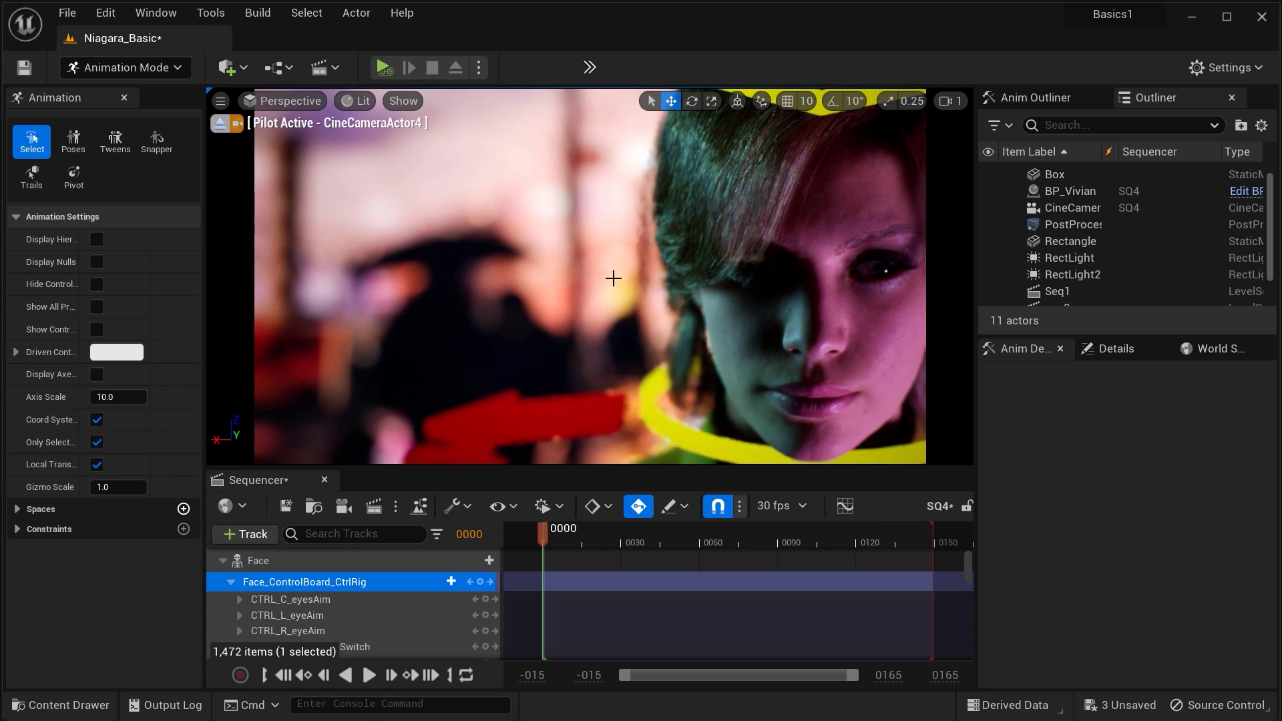
{"action": "left_click", "coordinate": [220, 123]}
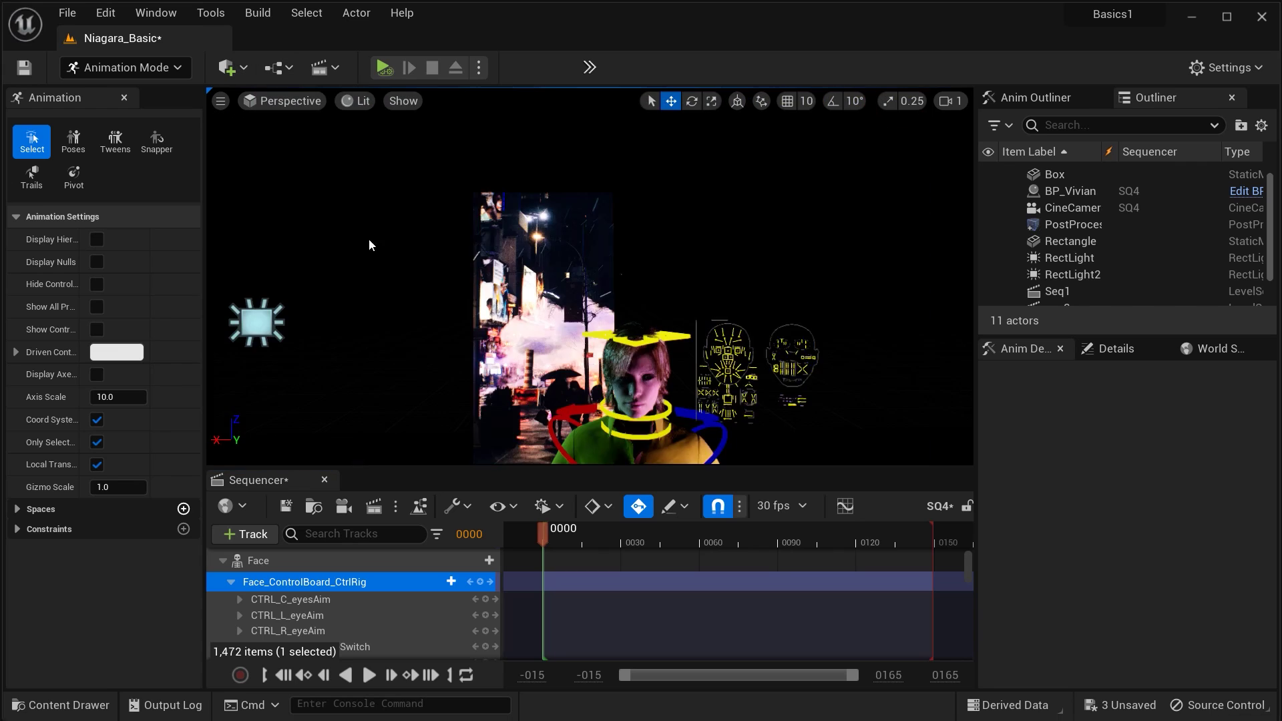
{"action": "right_click_drag", "start_coordinate": [322, 136], "coordinate": [355, 133]}
{"action": "left_click", "coordinate": [288, 104]}
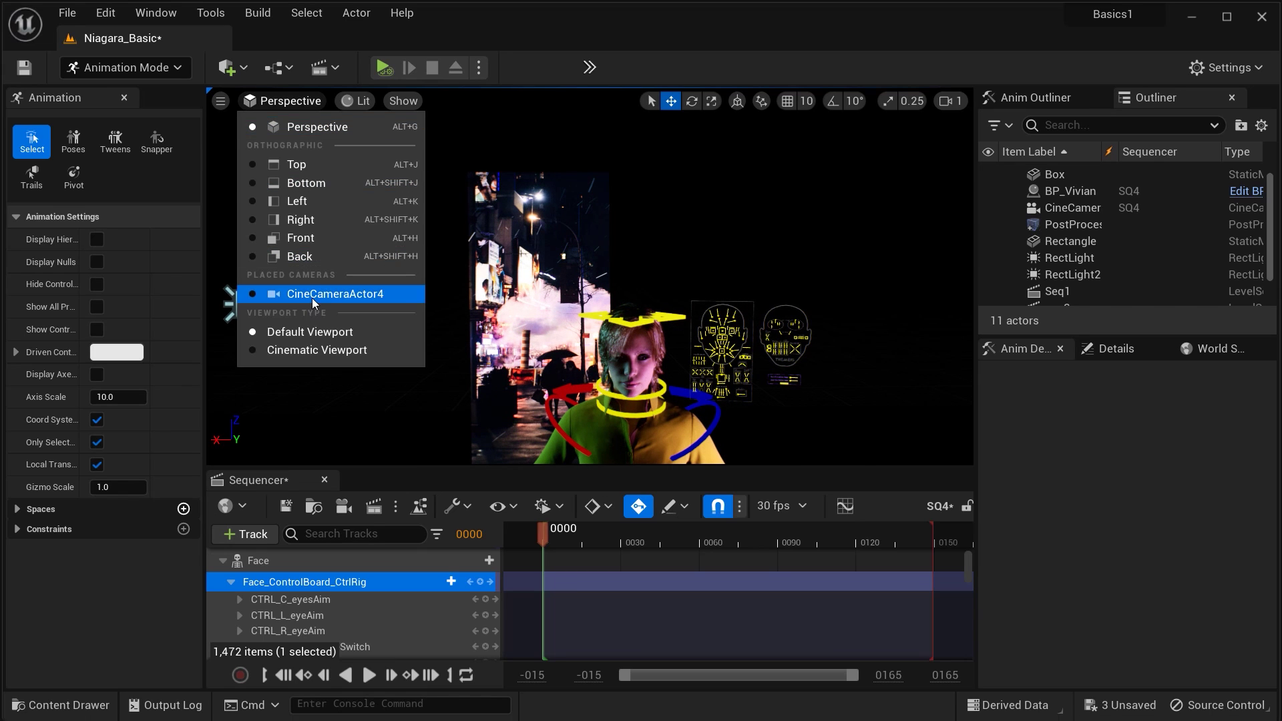
{"action": "left_click", "coordinate": [314, 294]}
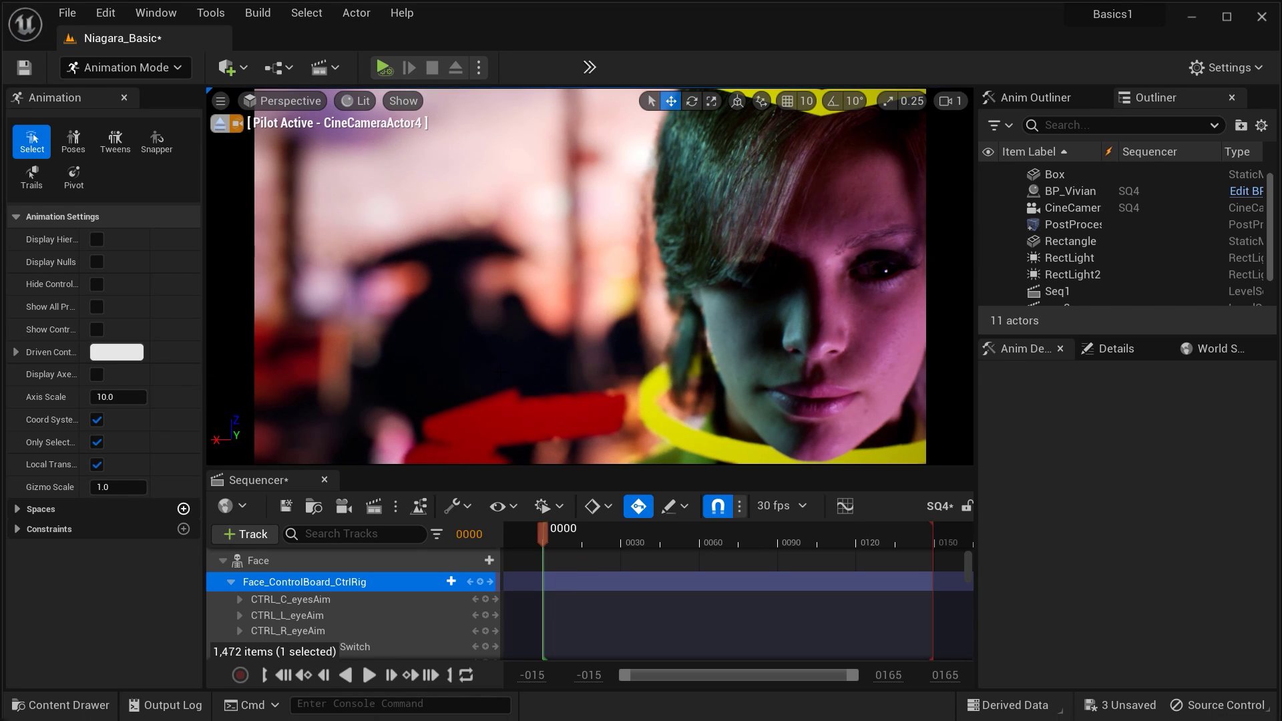
Step: Open Viewport 2 as a floating second viewport and move its window up for a full view of the face board
{"action": "left_click", "coordinate": [155, 12]}
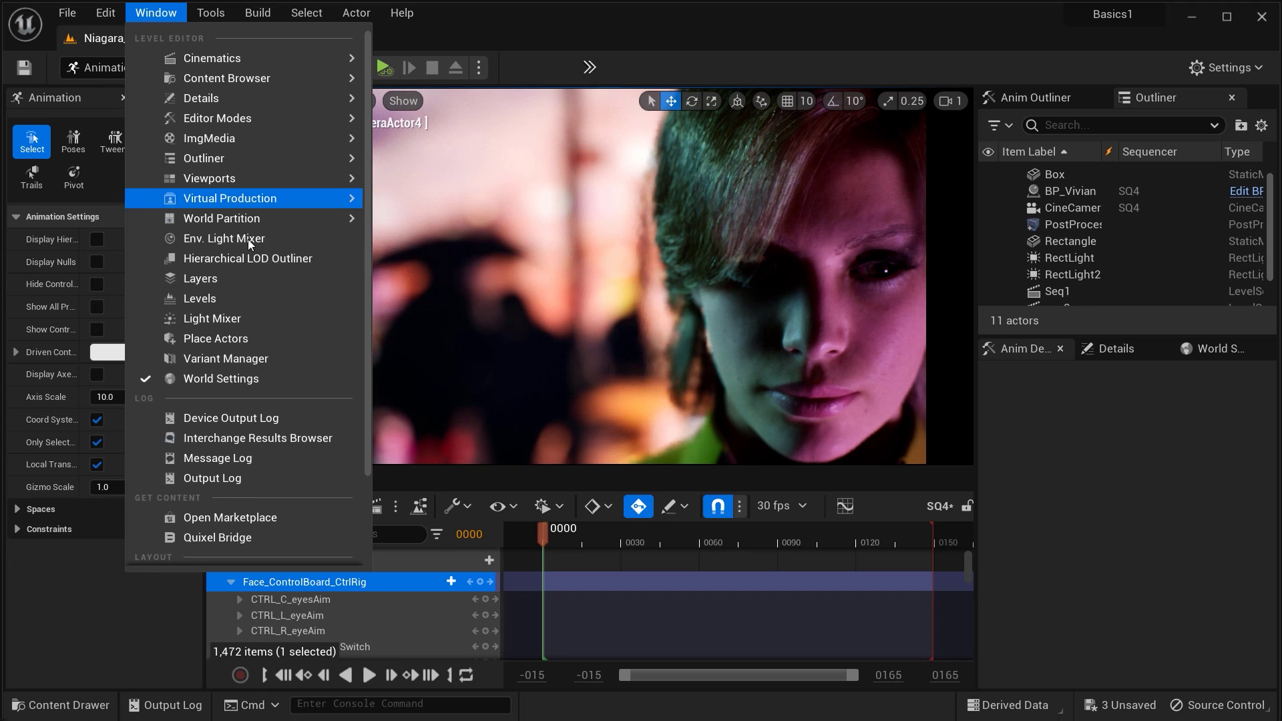
{"action": "mouse_move", "coordinate": [323, 178]}
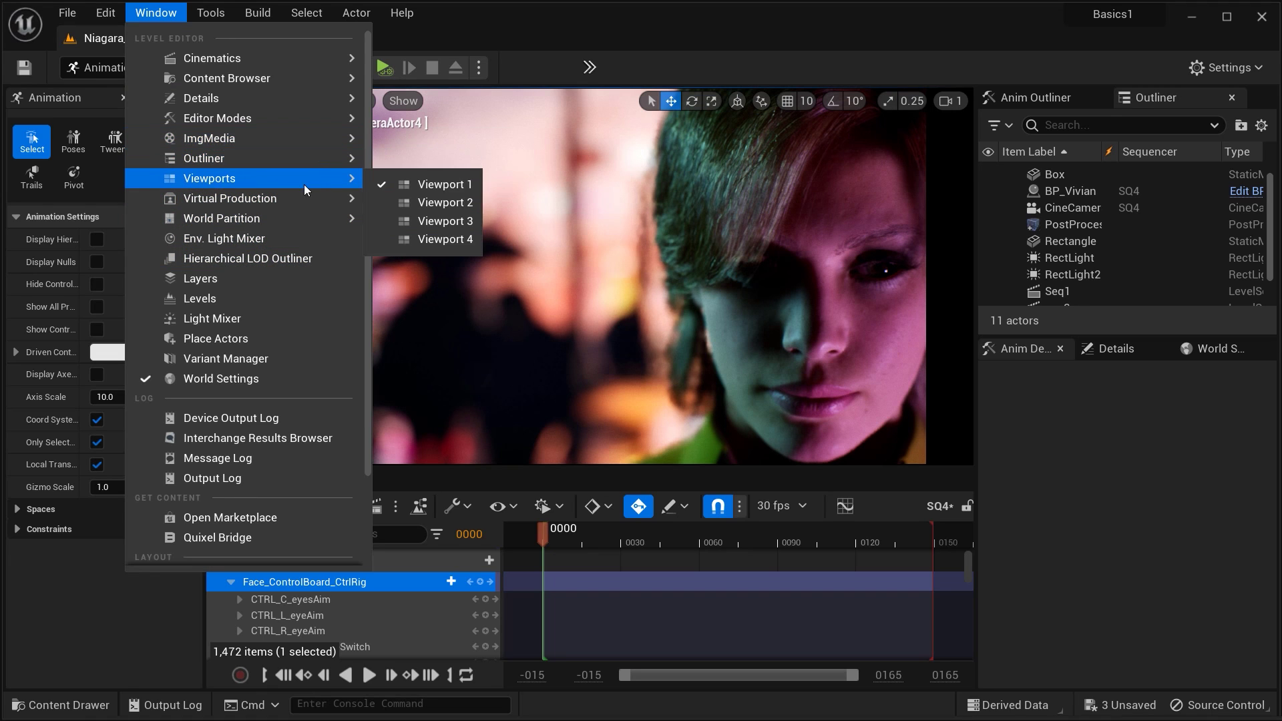
{"action": "left_click", "coordinate": [430, 203]}
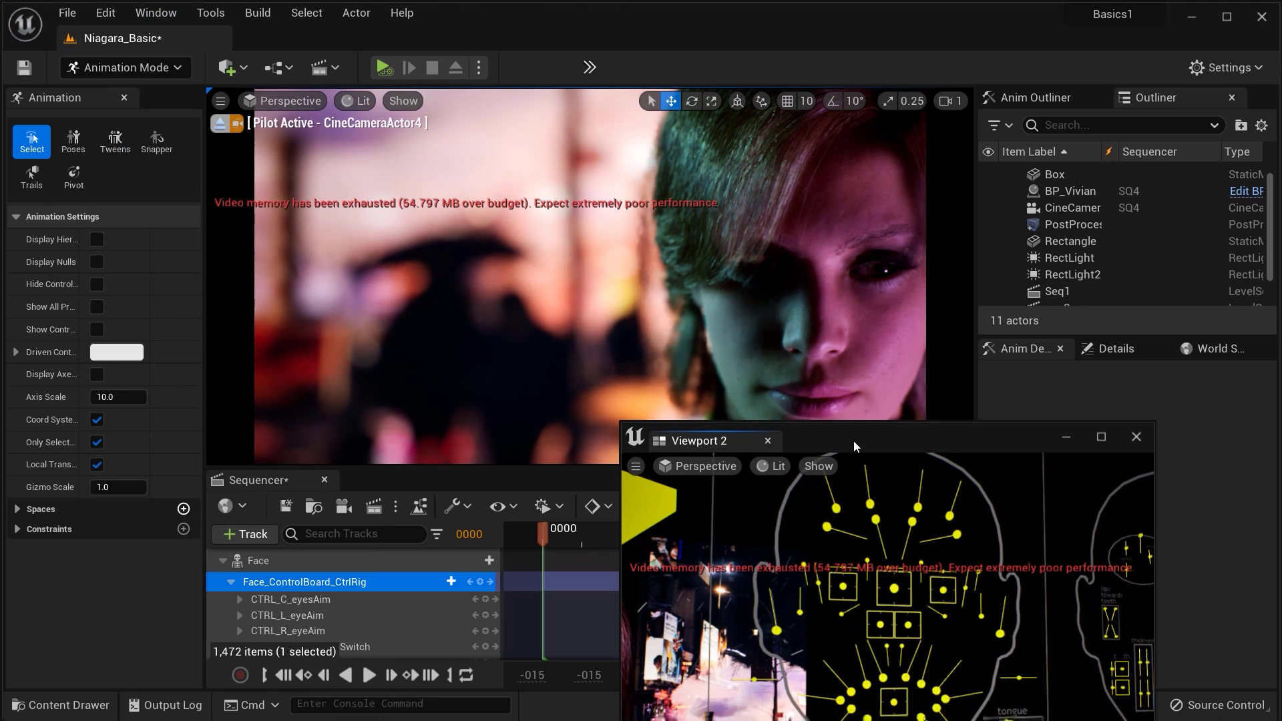
{"action": "left_click_drag", "start_coordinate": [856, 446], "coordinate": [894, 270]}
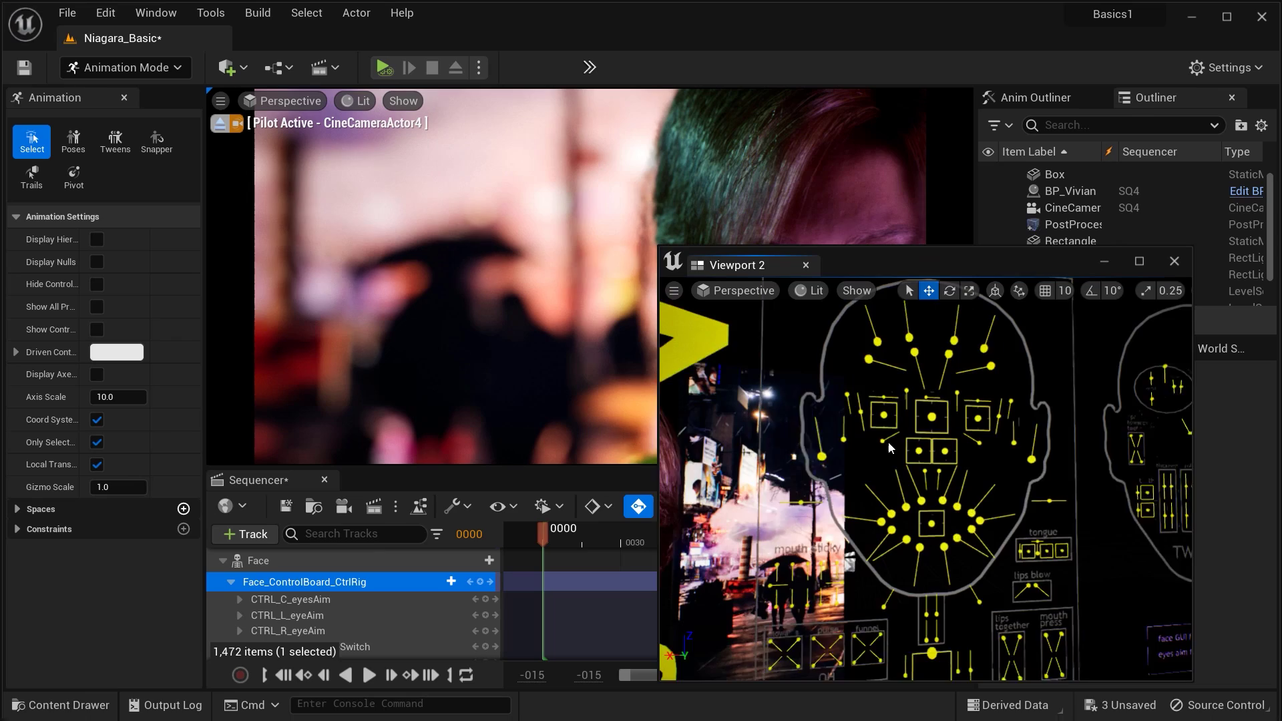
Step: Frame the mouth area of the face control board in Viewport 2, and narrow and reposition its window below the character's face
{"action": "right_click_drag", "start_coordinate": [889, 448], "coordinate": [864, 492]}
{"action": "key", "text": "w"}
{"action": "key", "text": "q"}
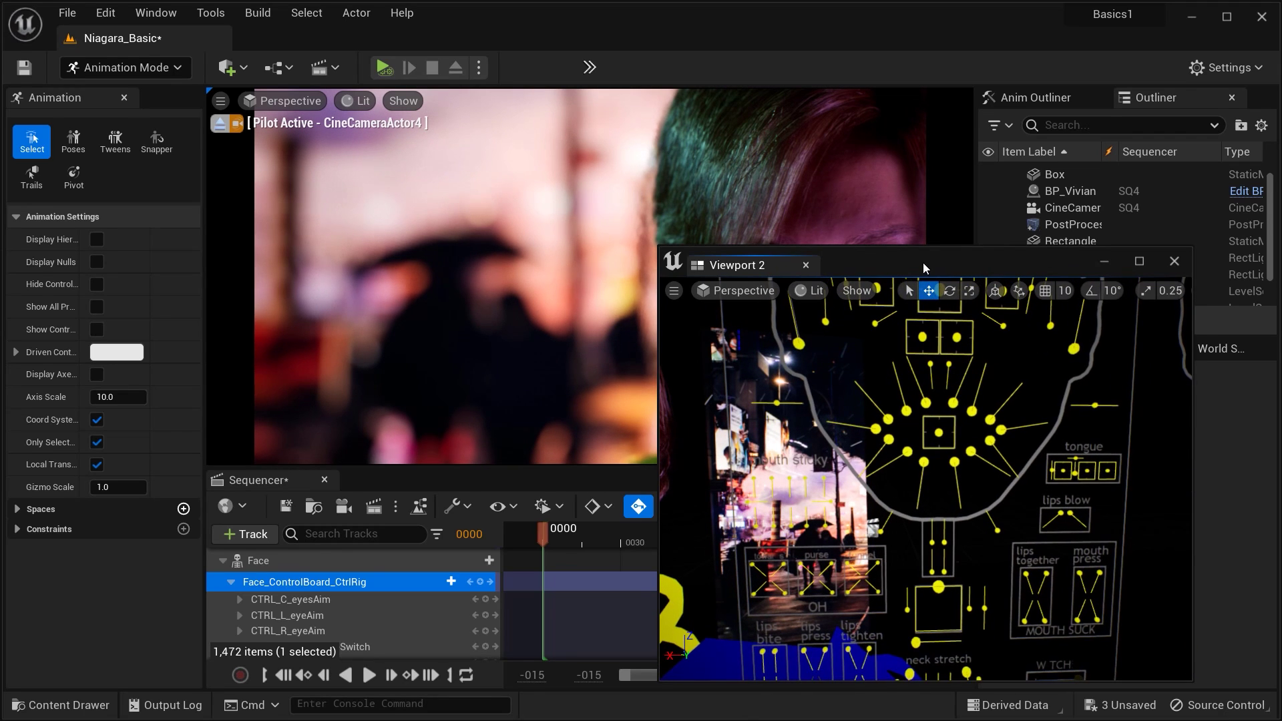
{"action": "left_click_drag", "start_coordinate": [923, 267], "coordinate": [958, 460]}
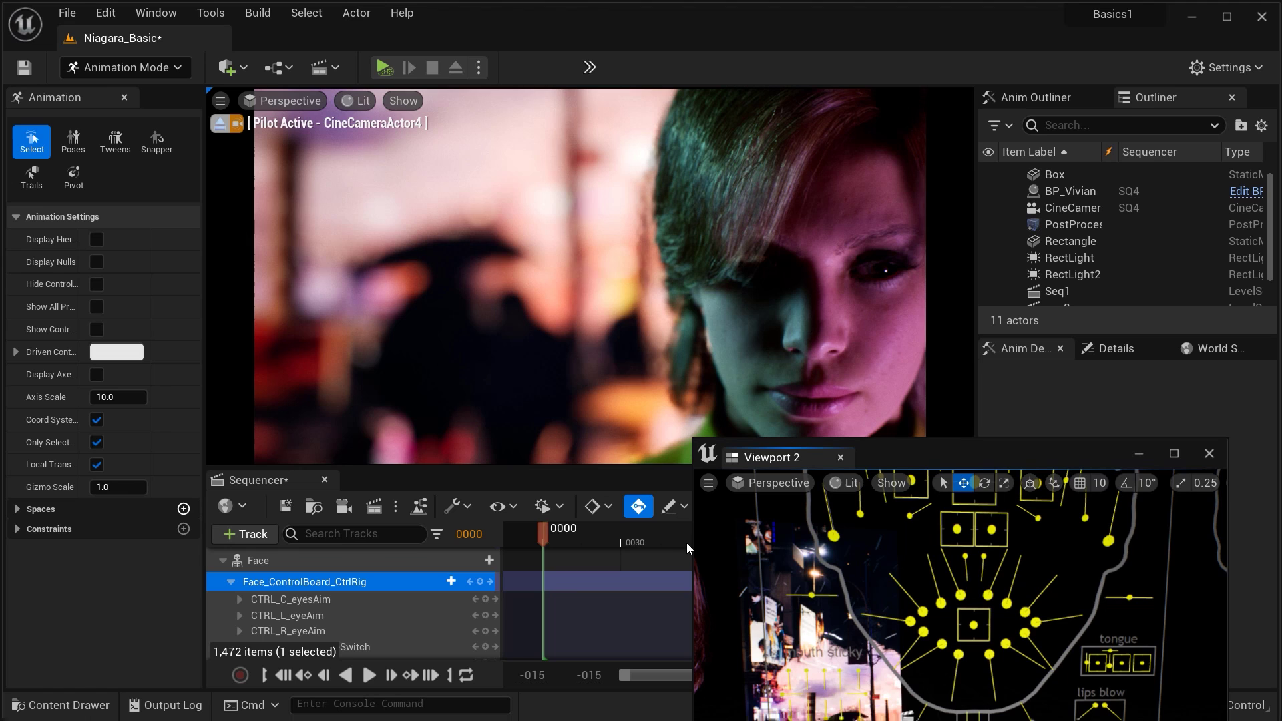
{"action": "left_click_drag", "start_coordinate": [692, 544], "coordinate": [798, 559]}
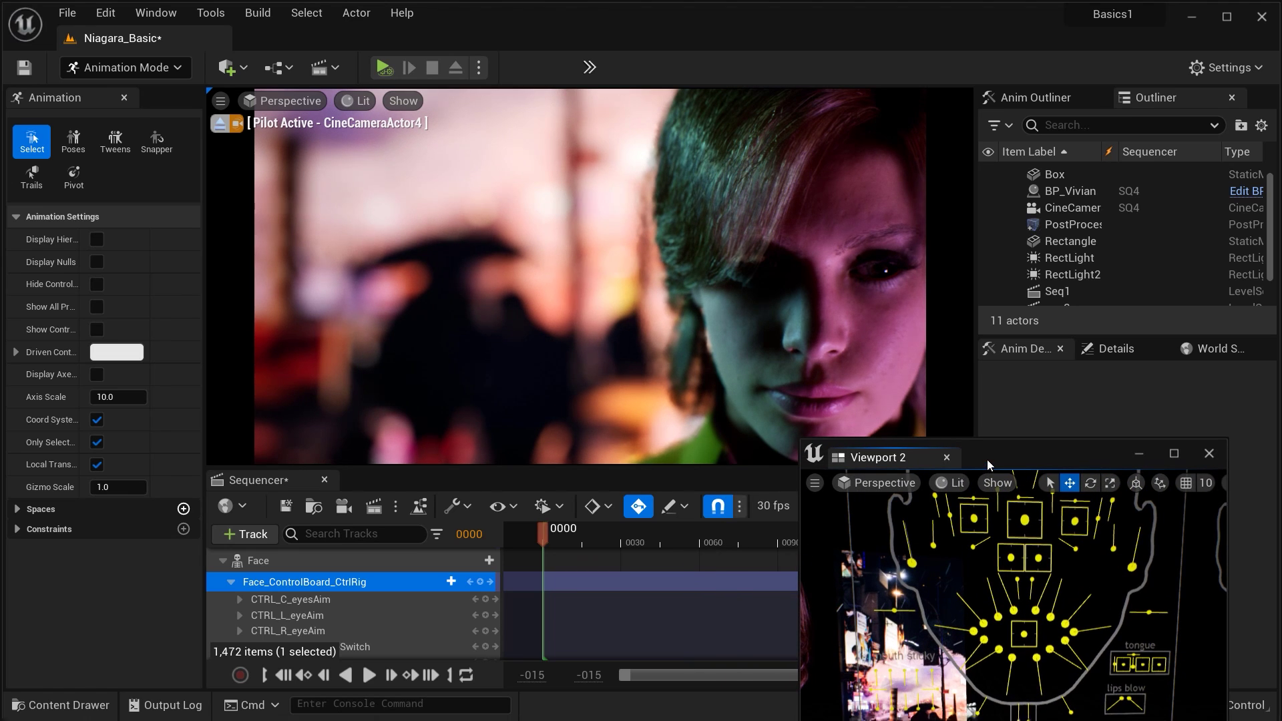
Step: Move the Viewport 2 window clear of the Sequencer timeline and frame the eye and mouth controls in it
{"action": "left_click_drag", "start_coordinate": [989, 465], "coordinate": [1099, 386]}
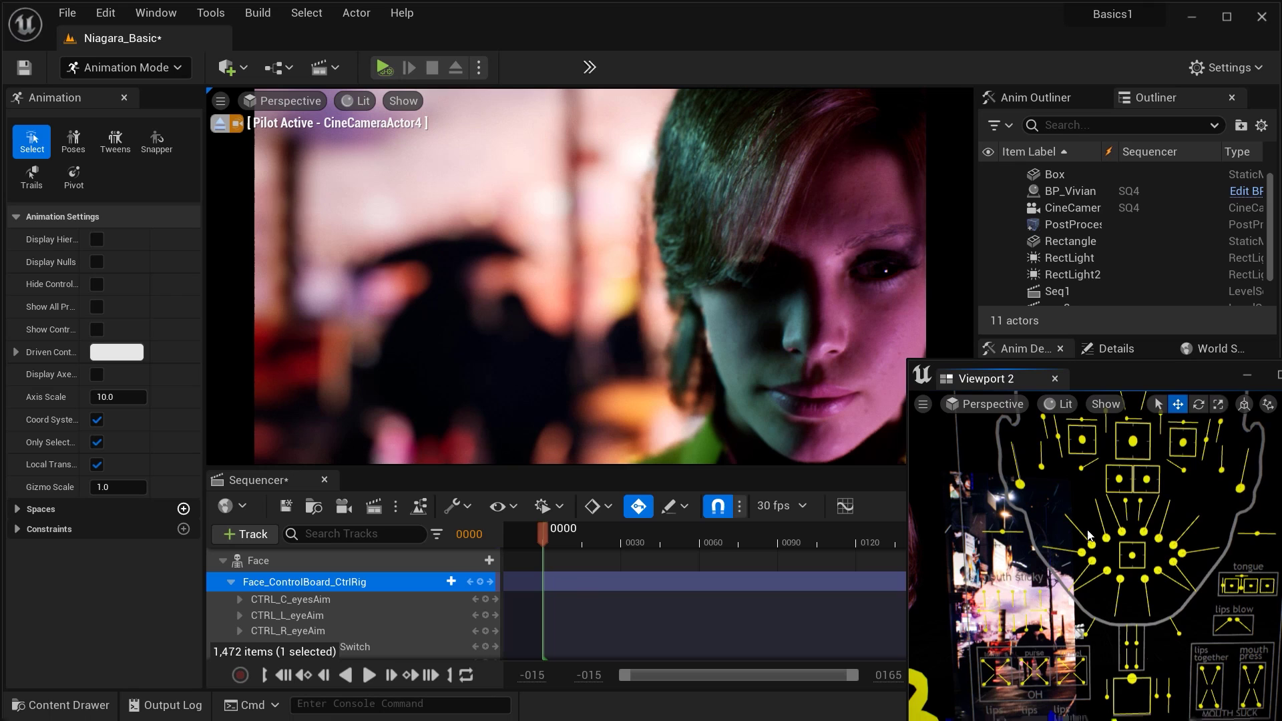
{"action": "right_click_drag", "start_coordinate": [1088, 536], "coordinate": [1072, 572]}
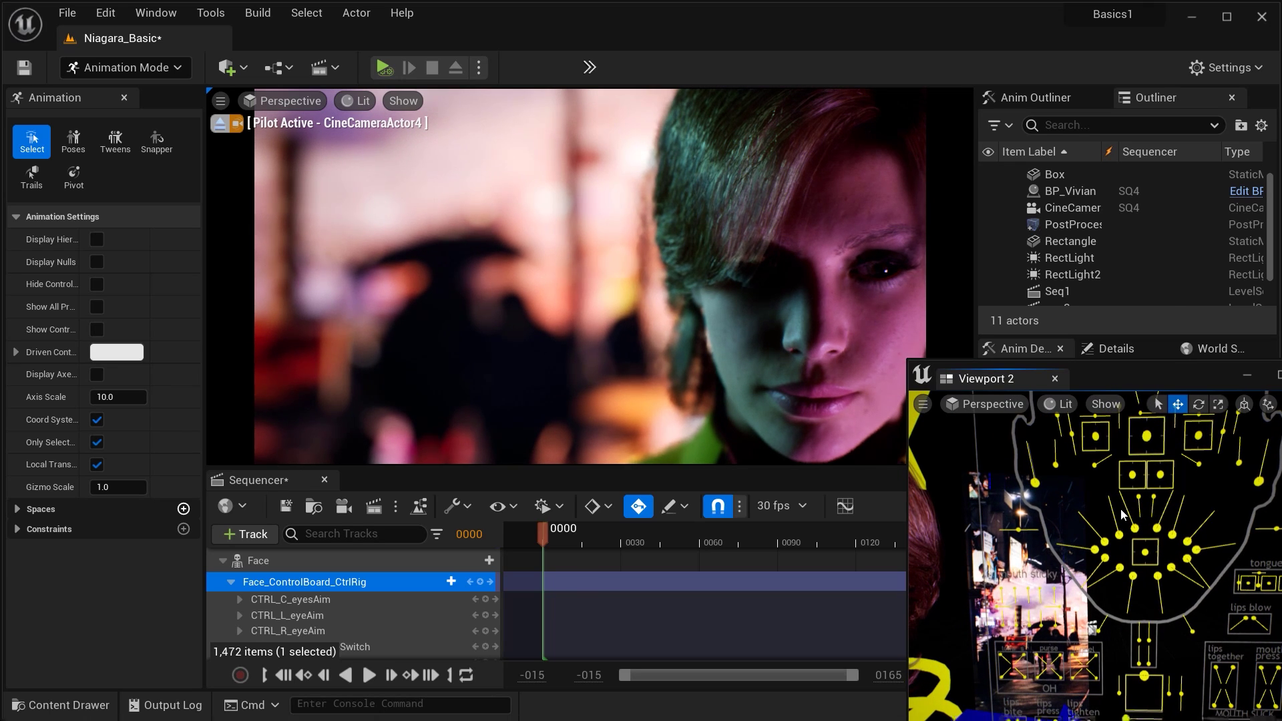
{"action": "middle_click_drag", "start_coordinate": [1092, 629], "coordinate": [1138, 562]}
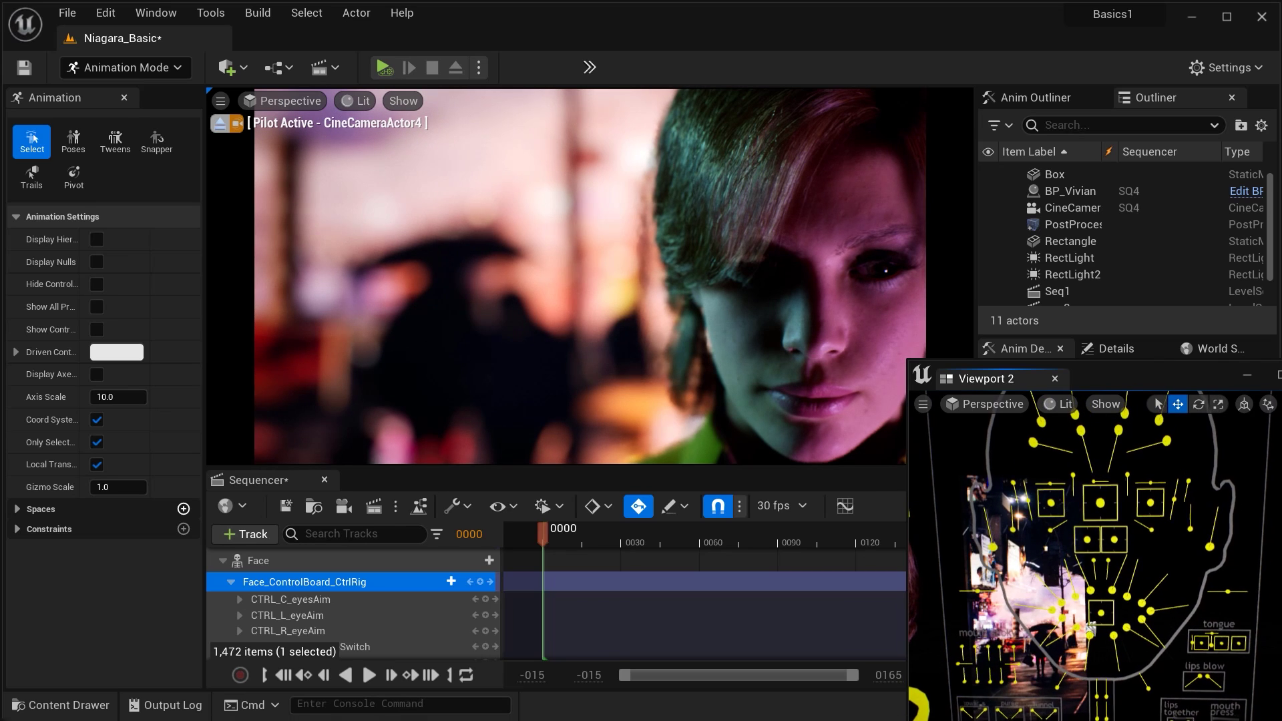
{"action": "right_click_drag", "start_coordinate": [1091, 628], "coordinate": [1091, 628]}
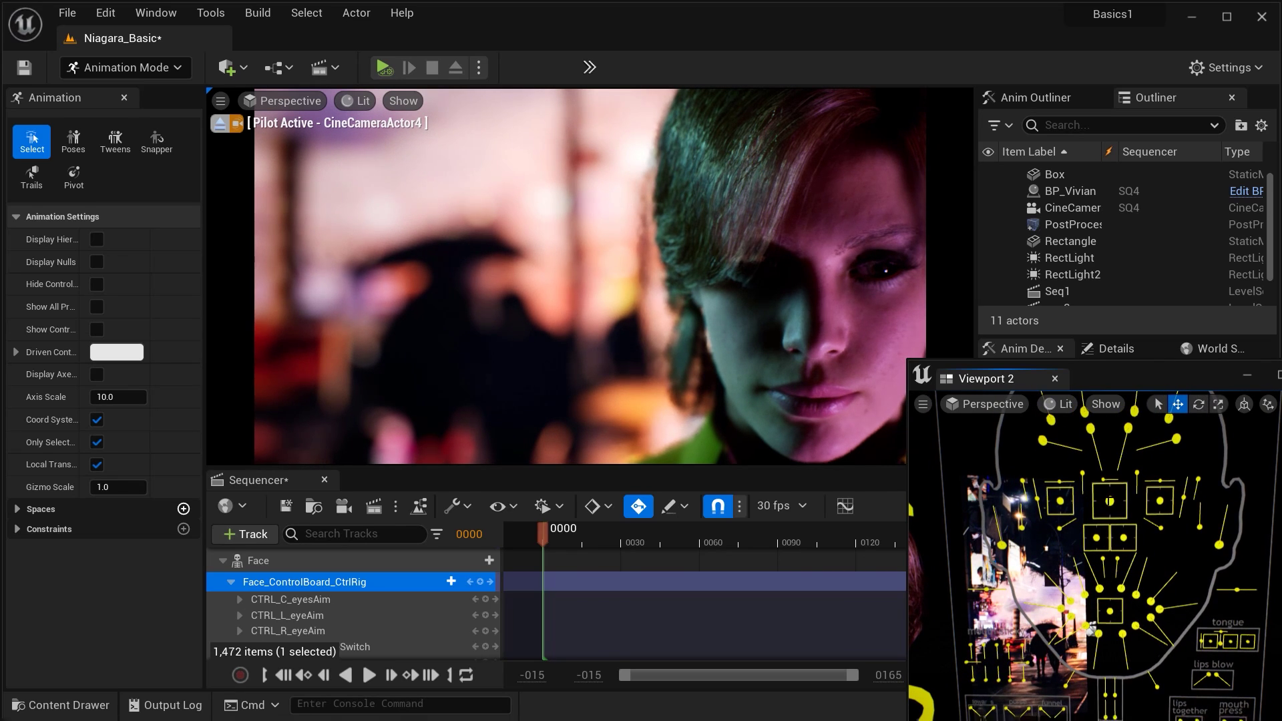
Step: Try shifting the gaze with CTRL_C_eye and moving the right and left mouth dimple controls outward
{"action": "left_click", "coordinate": [1109, 501]}
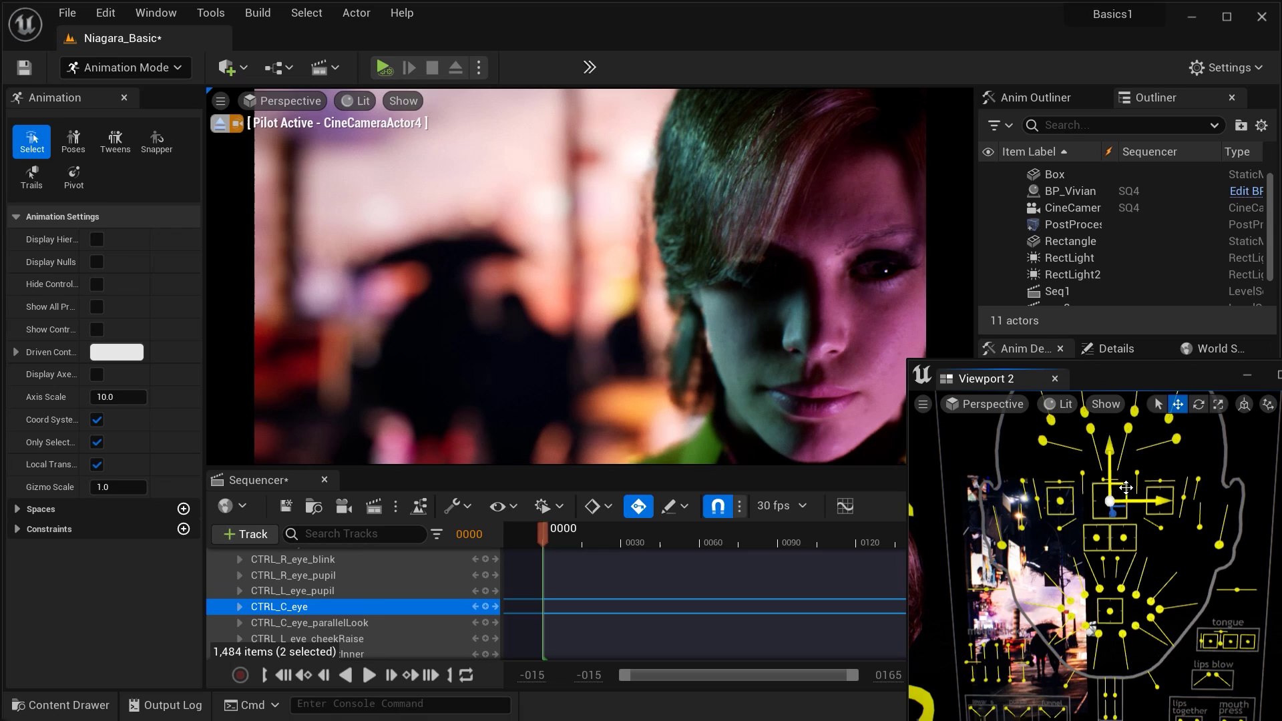
{"action": "left_click_drag", "start_coordinate": [1131, 487], "coordinate": [1173, 508]}
{"action": "left_click", "coordinate": [1066, 604]}
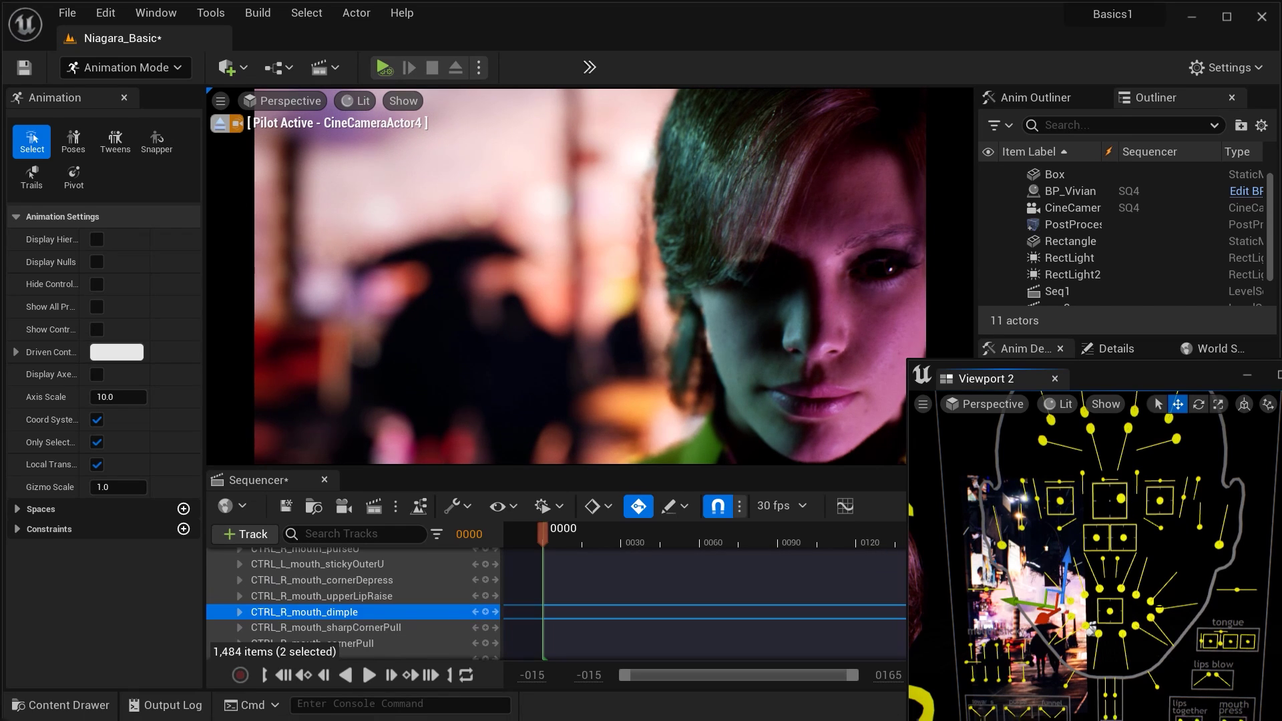
{"action": "left_click", "coordinate": [1158, 609]}
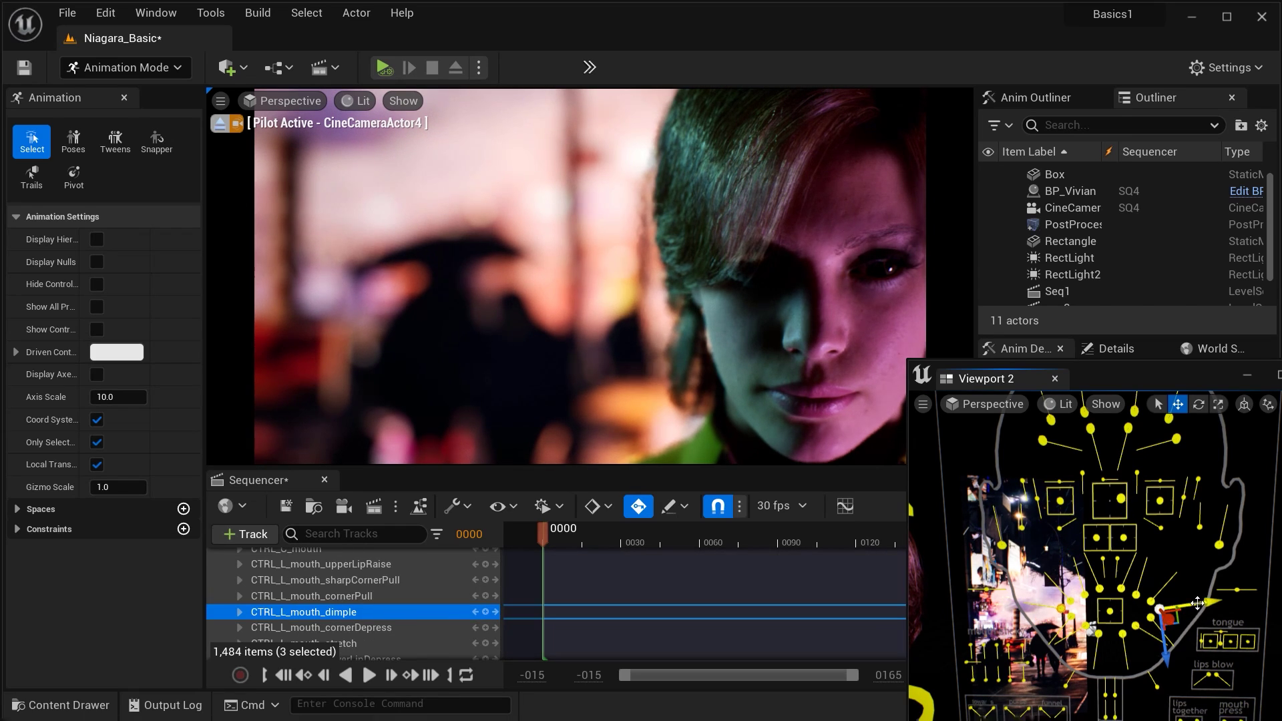
{"action": "left_click_drag", "start_coordinate": [1205, 603], "coordinate": [1226, 594]}
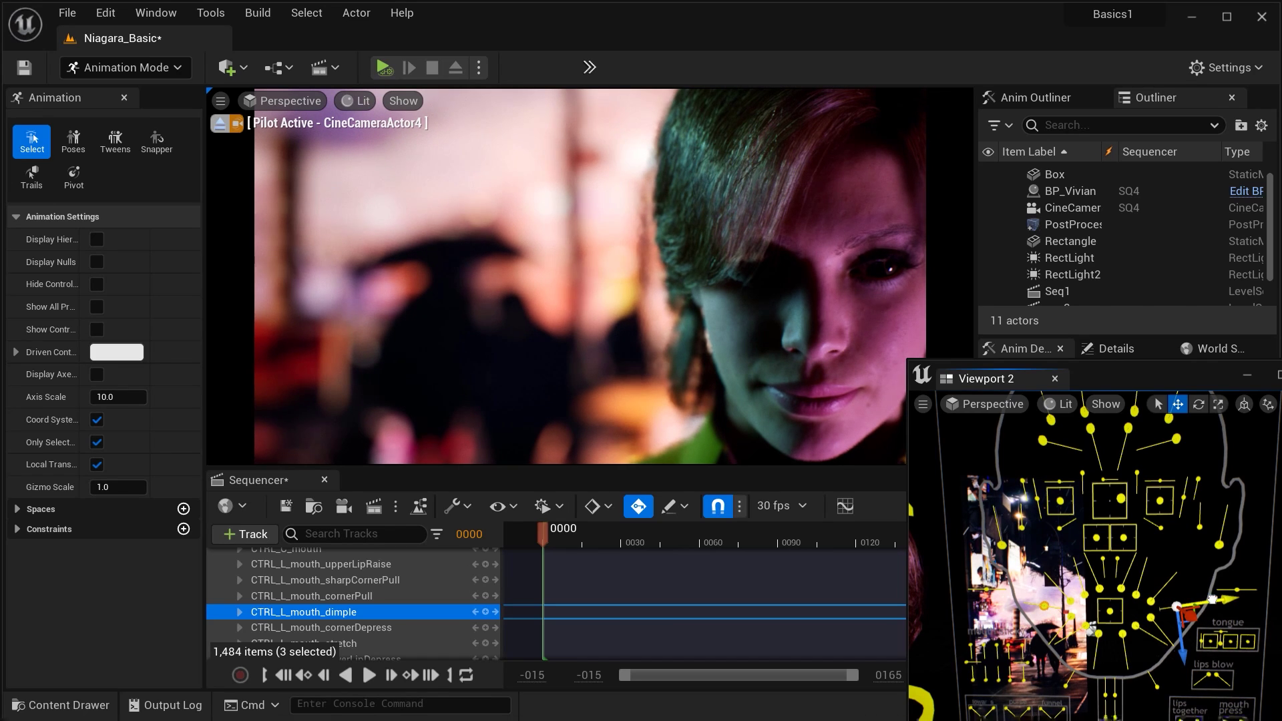
{"action": "left_click_drag", "start_coordinate": [1212, 599], "coordinate": [1195, 605]}
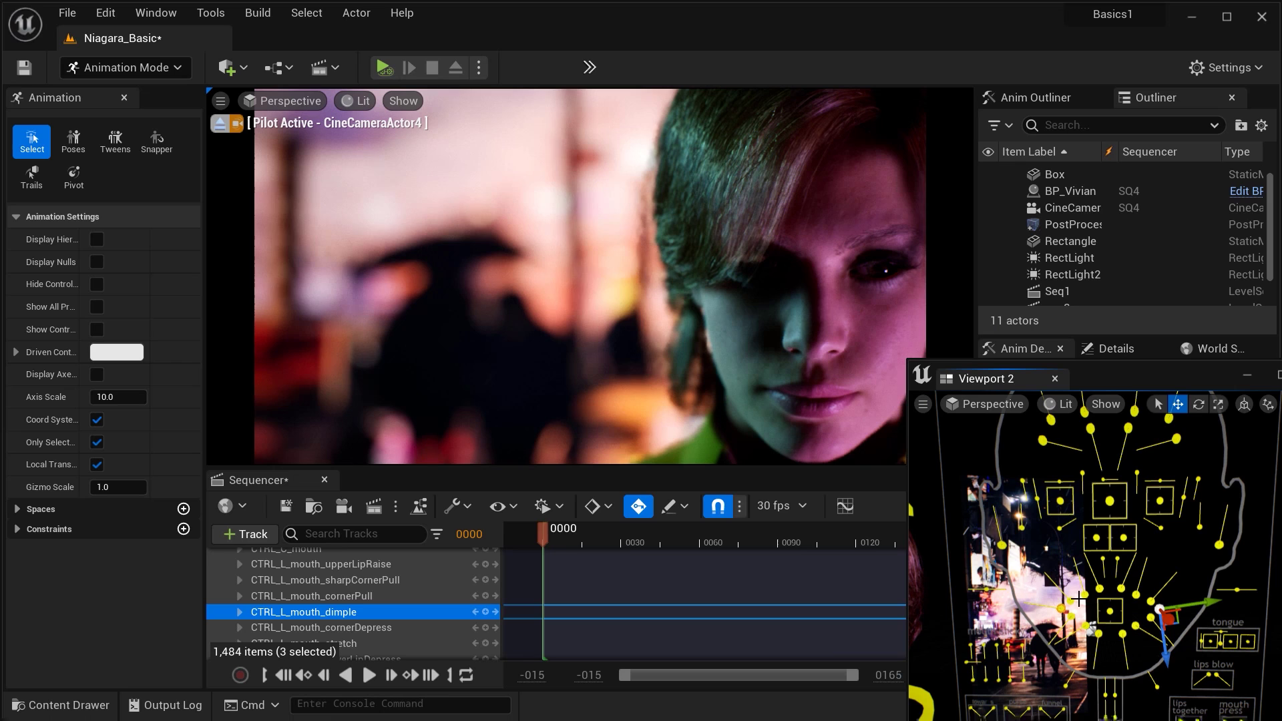
Step: Try raising CTRL_R_mouth_cornerPull together with both mouth upperLipRaise controls, and move them back
{"action": "left_click", "coordinate": [1080, 597]}
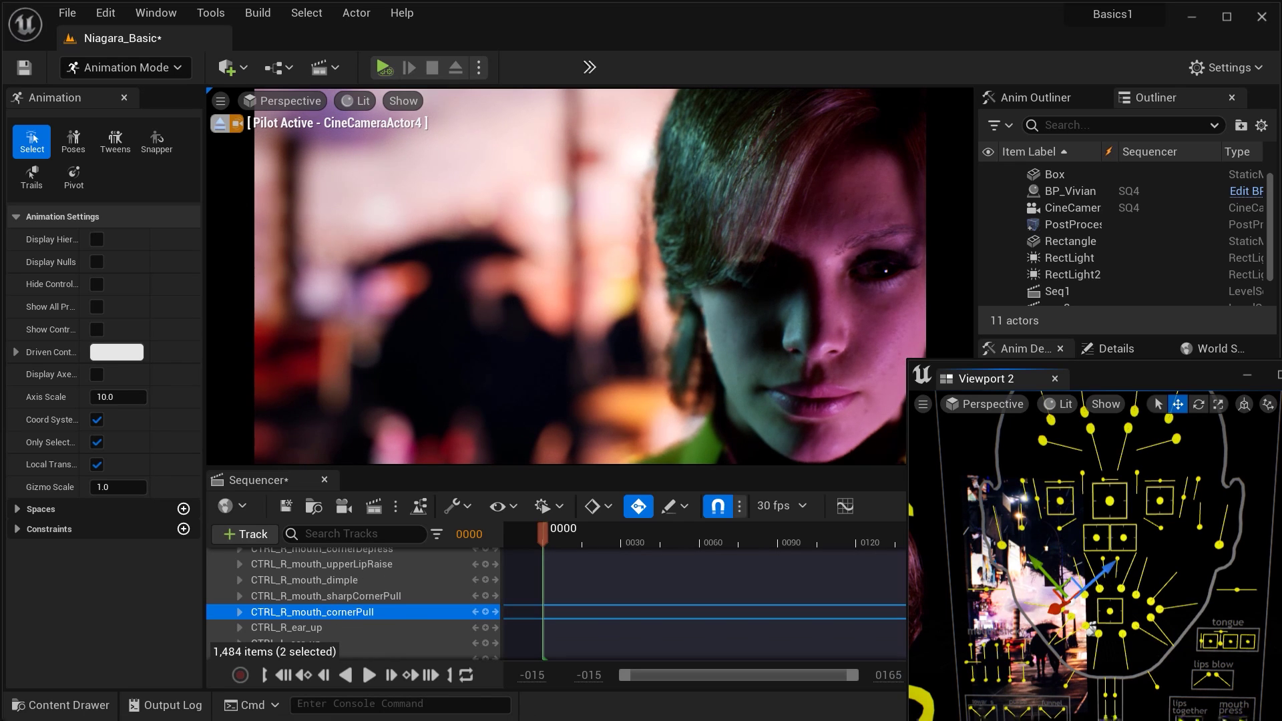
{"action": "left_click", "coordinate": [1117, 593], "text": "shift"}
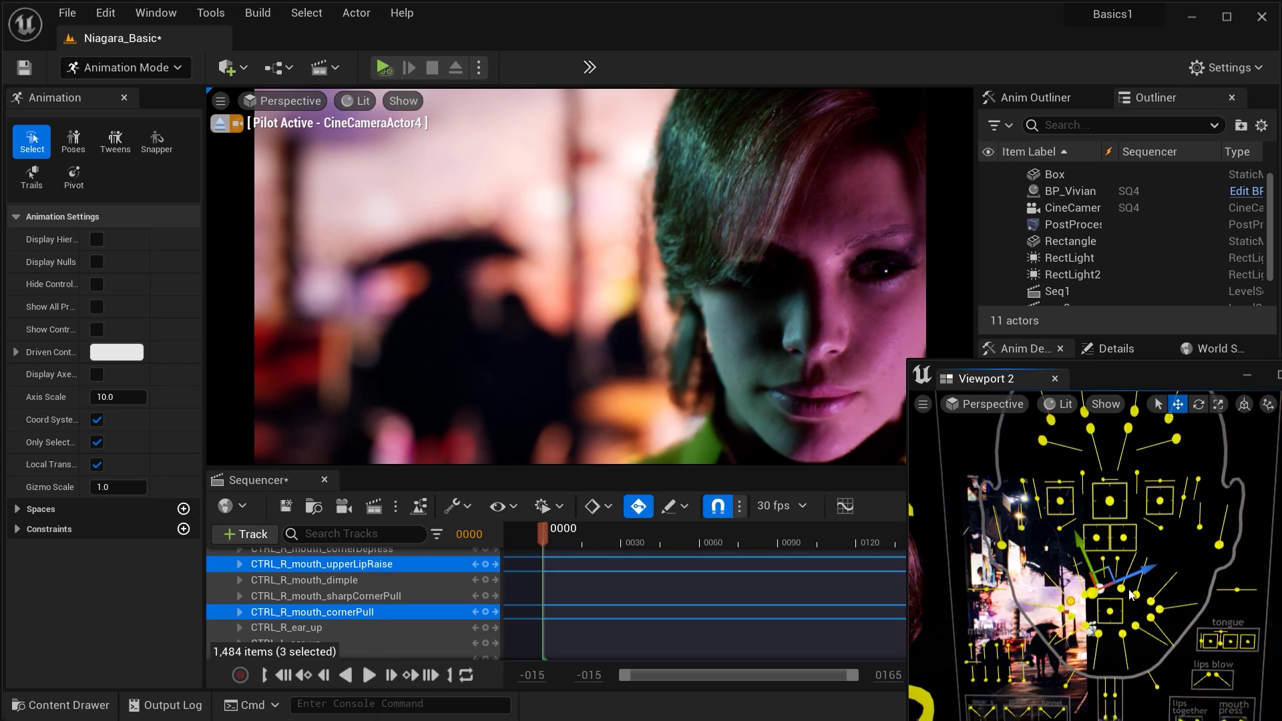
{"action": "left_click", "coordinate": [1134, 596], "text": "shift"}
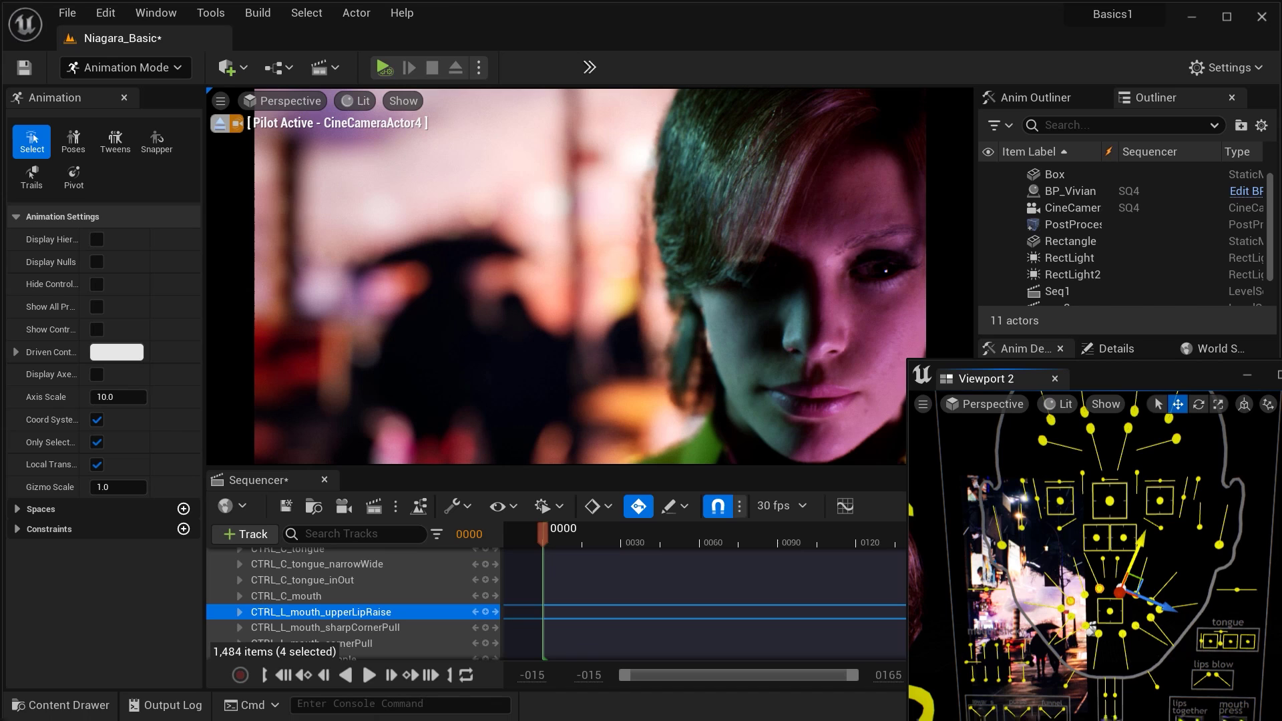
{"action": "left_click_drag", "start_coordinate": [1140, 558], "coordinate": [1148, 538]}
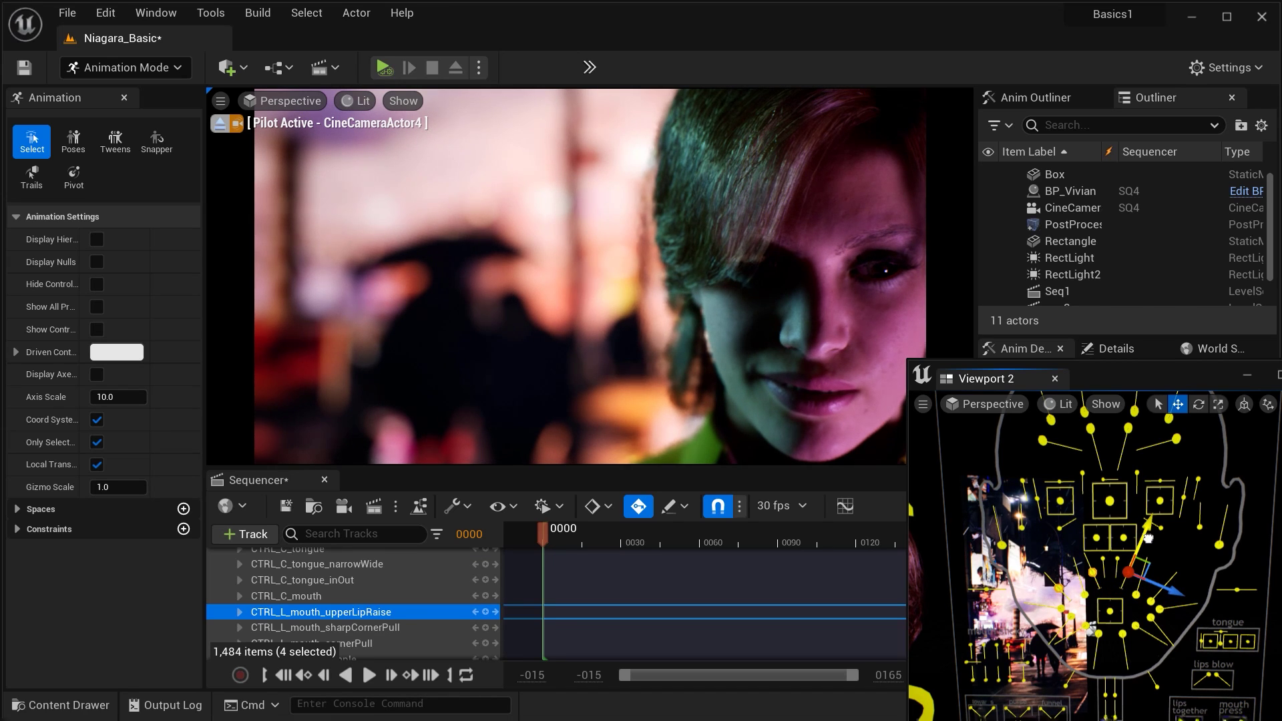
{"action": "left_click_drag", "start_coordinate": [1149, 538], "coordinate": [1145, 548]}
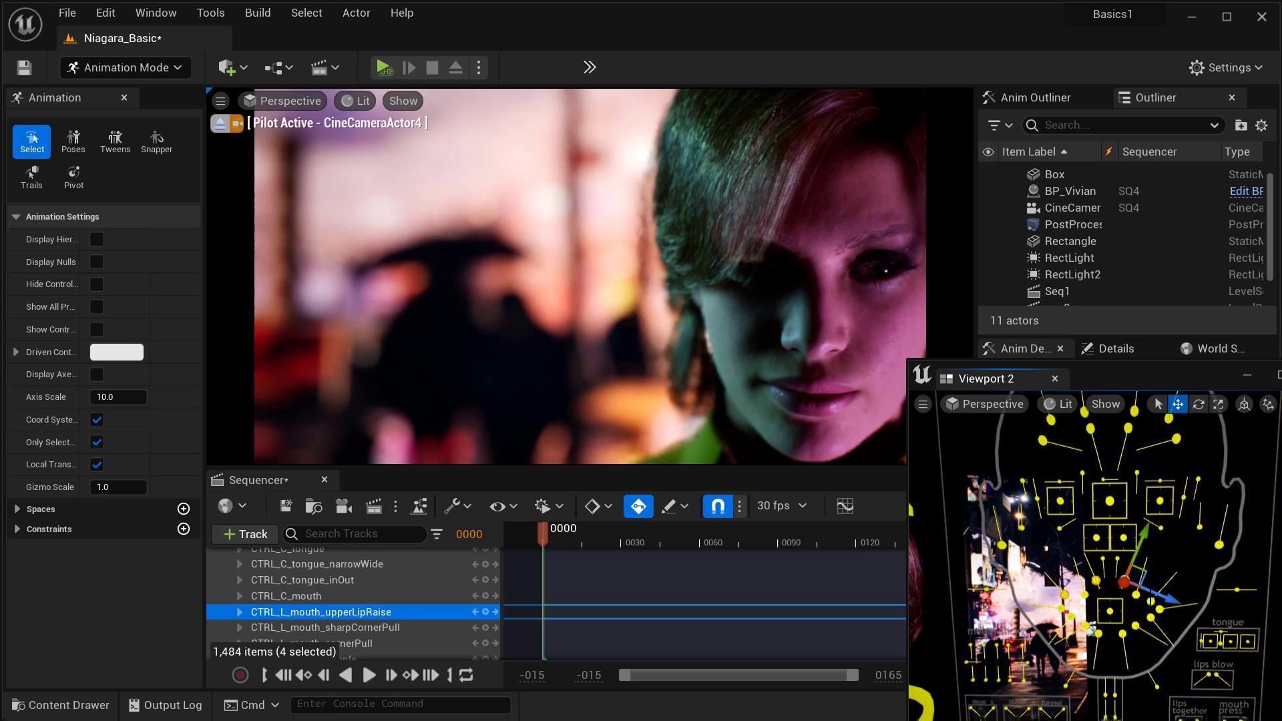
{"action": "mouse_move", "coordinate": [1142, 542]}
{"action": "left_mouse_down"}
{"action": "mouse_move", "coordinate": [1149, 534]}
{"action": "mouse_move", "coordinate": [1143, 556]}
{"action": "left_mouse_up"}
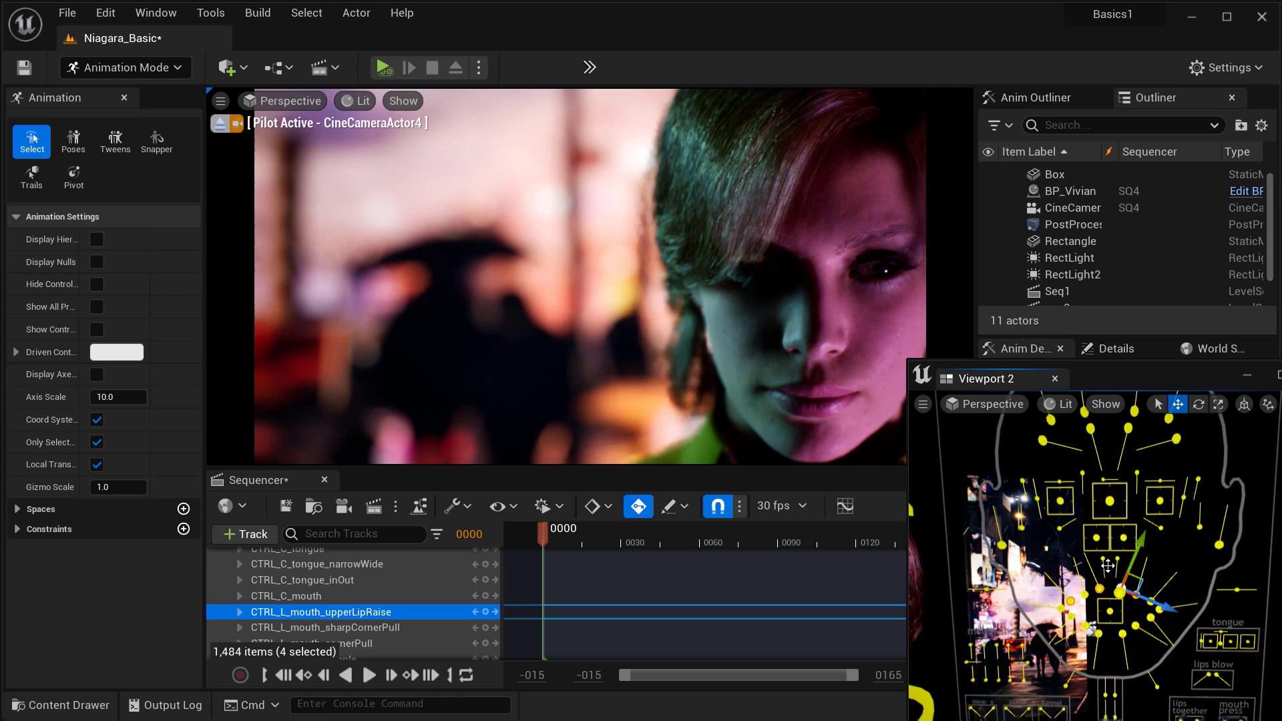
Step: Try moving the CTRL_C_jaw control below the mouth on the face board, and deselect it
{"action": "middle_click_drag", "start_coordinate": [1108, 565], "coordinate": [1087, 526]}
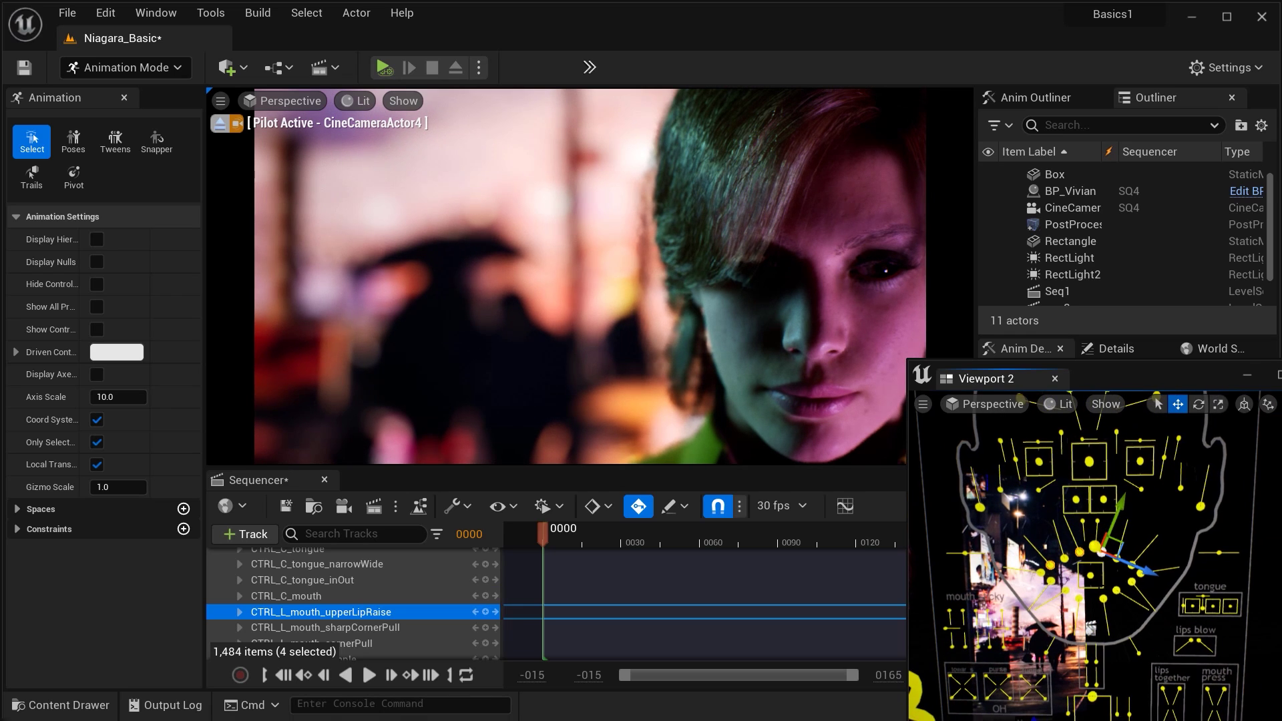
{"action": "left_click", "coordinate": [1093, 697]}
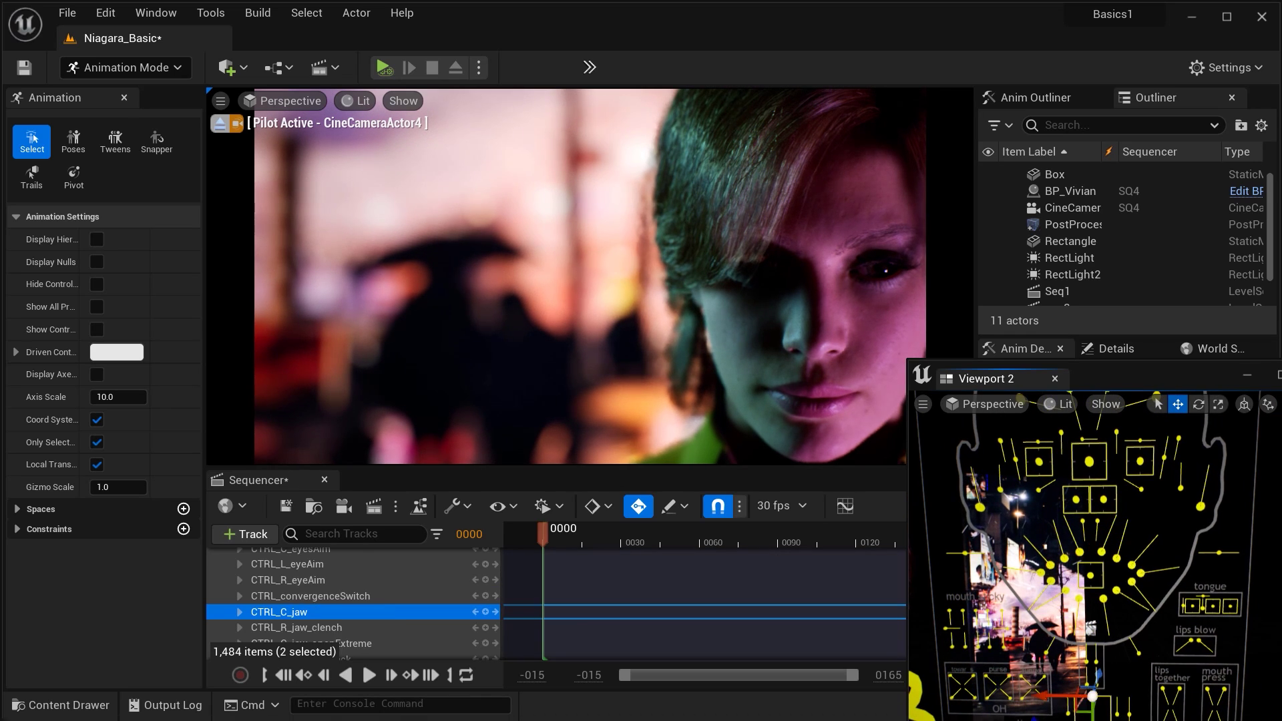
{"action": "middle_click_drag", "start_coordinate": [1093, 697], "coordinate": [1085, 646]}
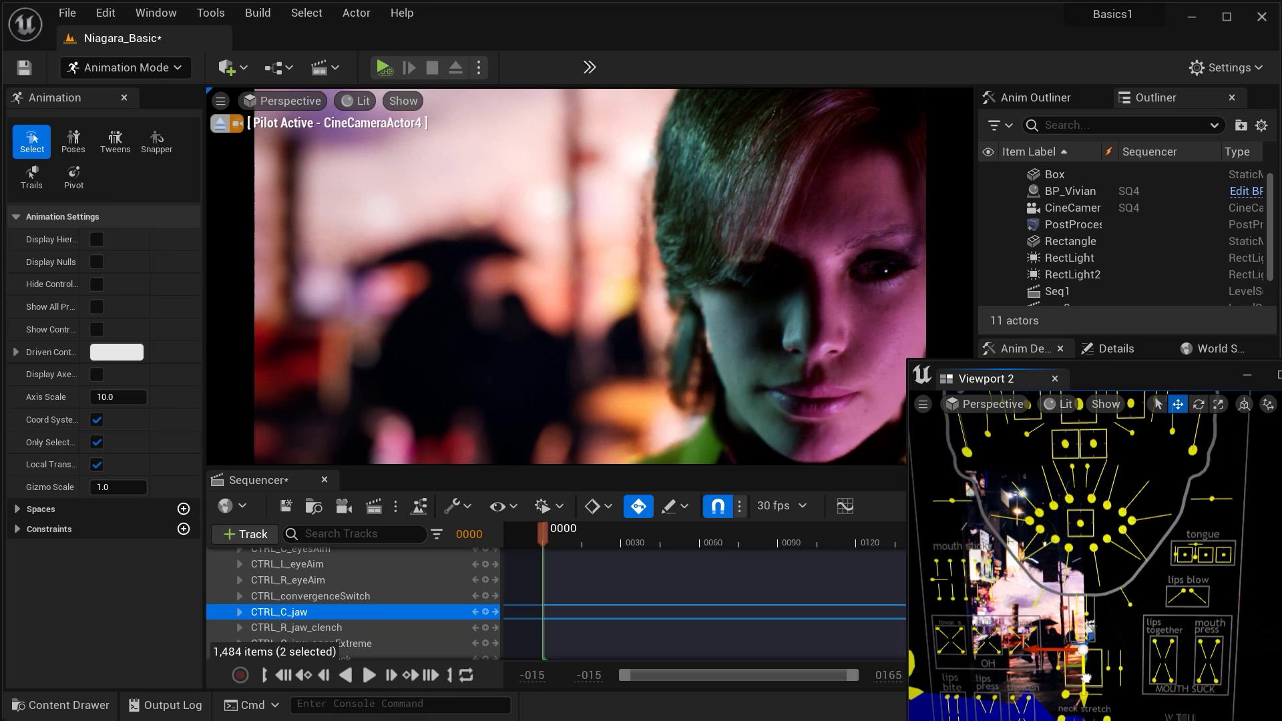
{"action": "left_click_drag", "start_coordinate": [1085, 677], "coordinate": [1100, 669]}
{"action": "right_click_drag", "start_coordinate": [1090, 627], "coordinate": [1103, 634]}
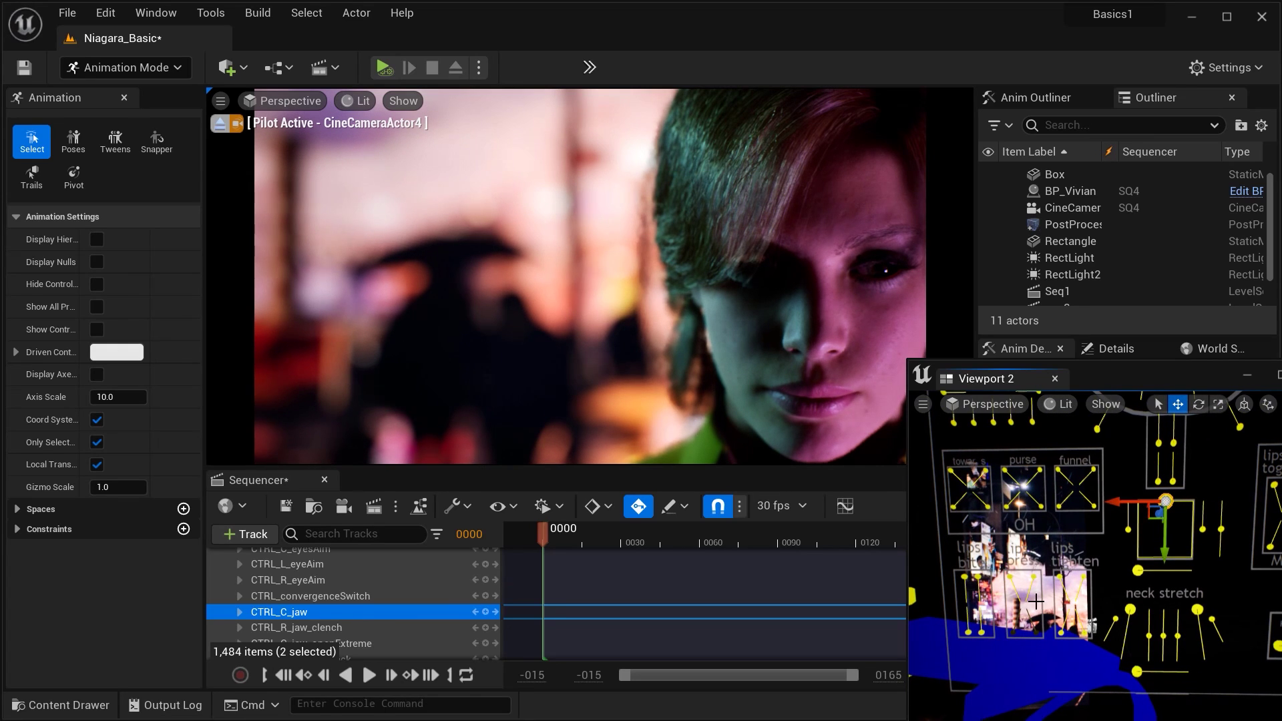
{"action": "left_click", "coordinate": [1036, 602]}
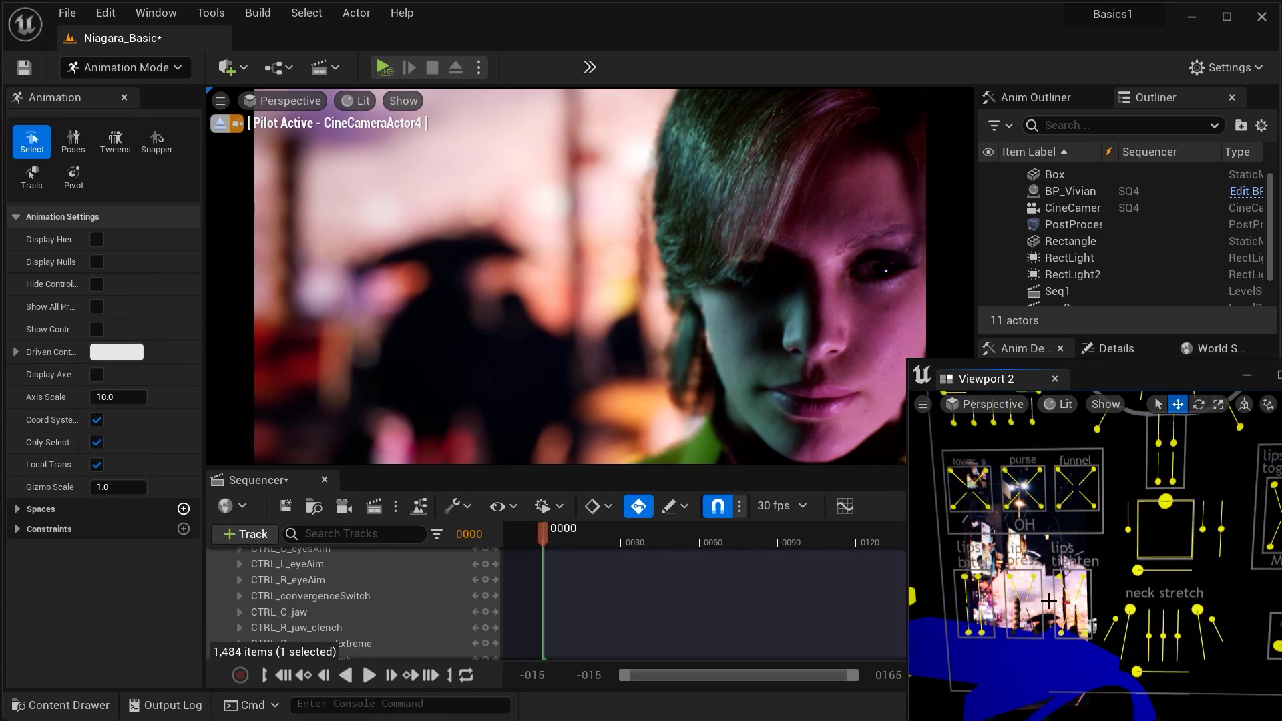
Step: Try moving the CTRL_R_nose and CTRL_L_nose controls vertically together
{"action": "middle_click_drag", "start_coordinate": [1035, 601], "coordinate": [1011, 481]}
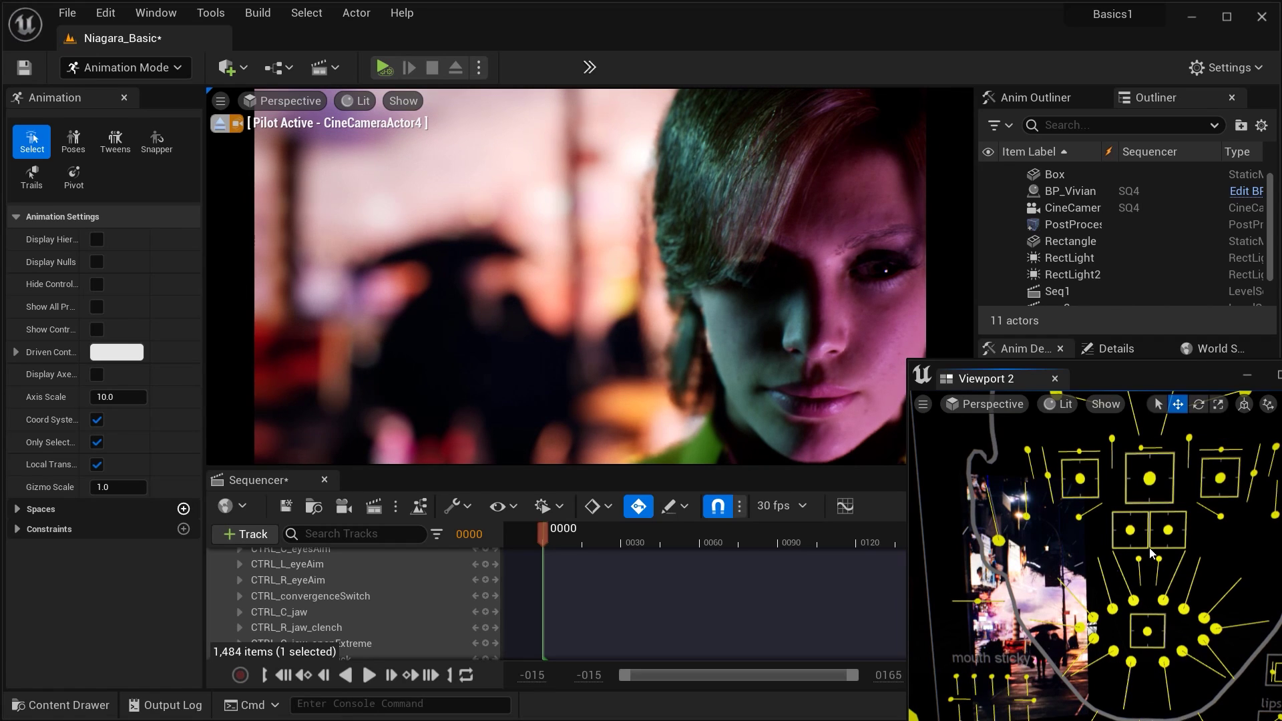
{"action": "left_click", "coordinate": [1130, 530]}
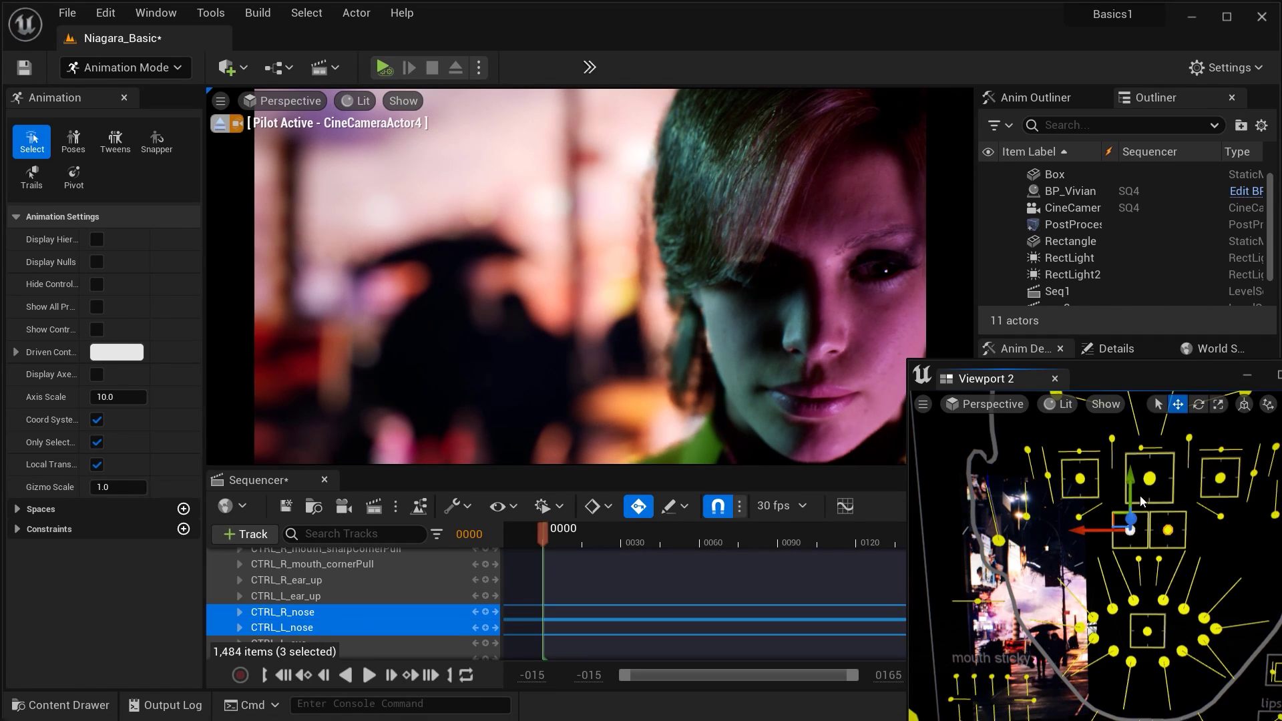
{"action": "mouse_move", "coordinate": [1131, 492]}
{"action": "left_mouse_down"}
{"action": "mouse_move", "coordinate": [1131, 479]}
{"action": "mouse_move", "coordinate": [1131, 504]}
{"action": "mouse_move", "coordinate": [1135, 496]}
{"action": "left_mouse_up"}
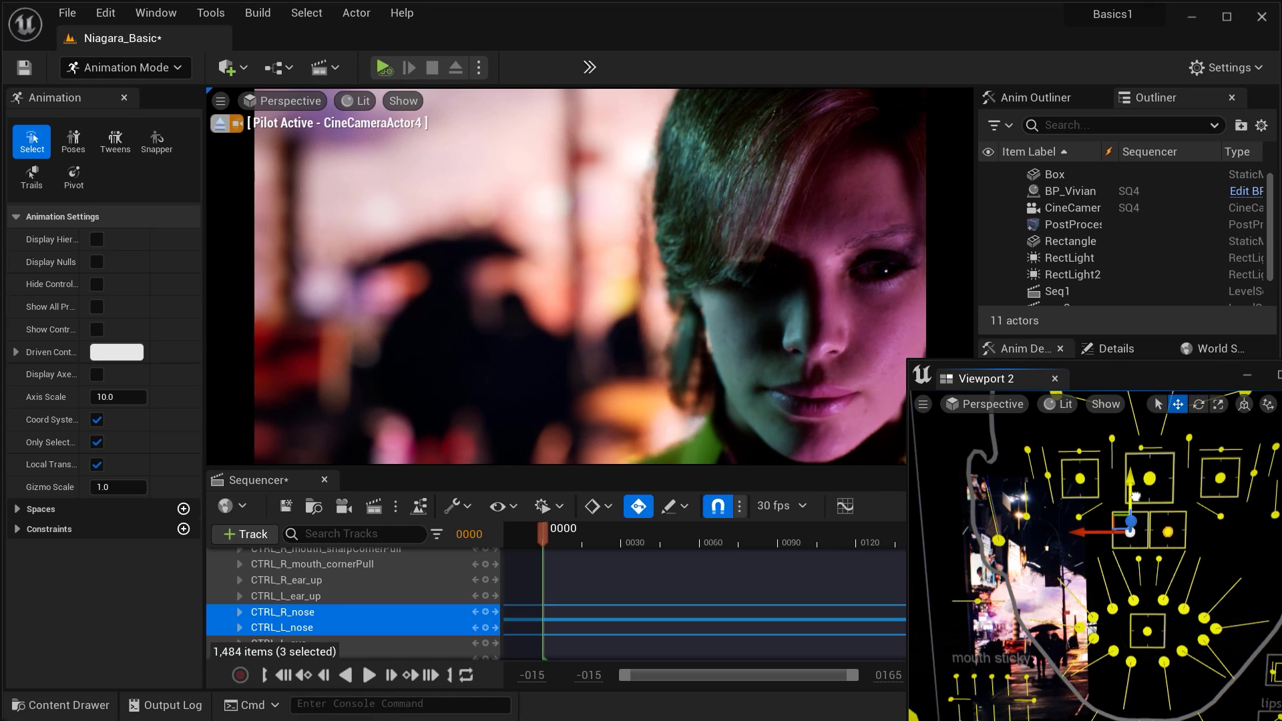
{"action": "middle_click_drag", "start_coordinate": [975, 640], "coordinate": [1012, 660]}
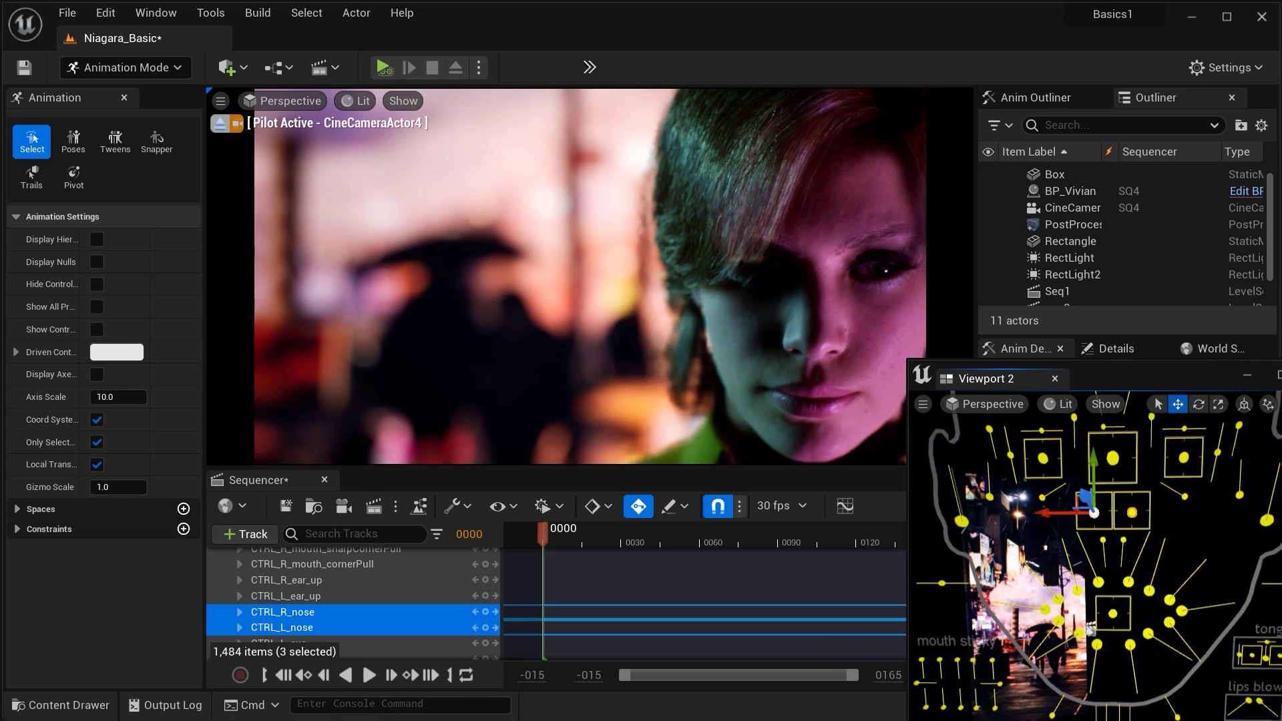
Step: Draw both brow_lateral controls inward and lower both brow_down controls slightly to make the character frown
{"action": "middle_click_drag", "start_coordinate": [1147, 506], "coordinate": [1182, 452]}
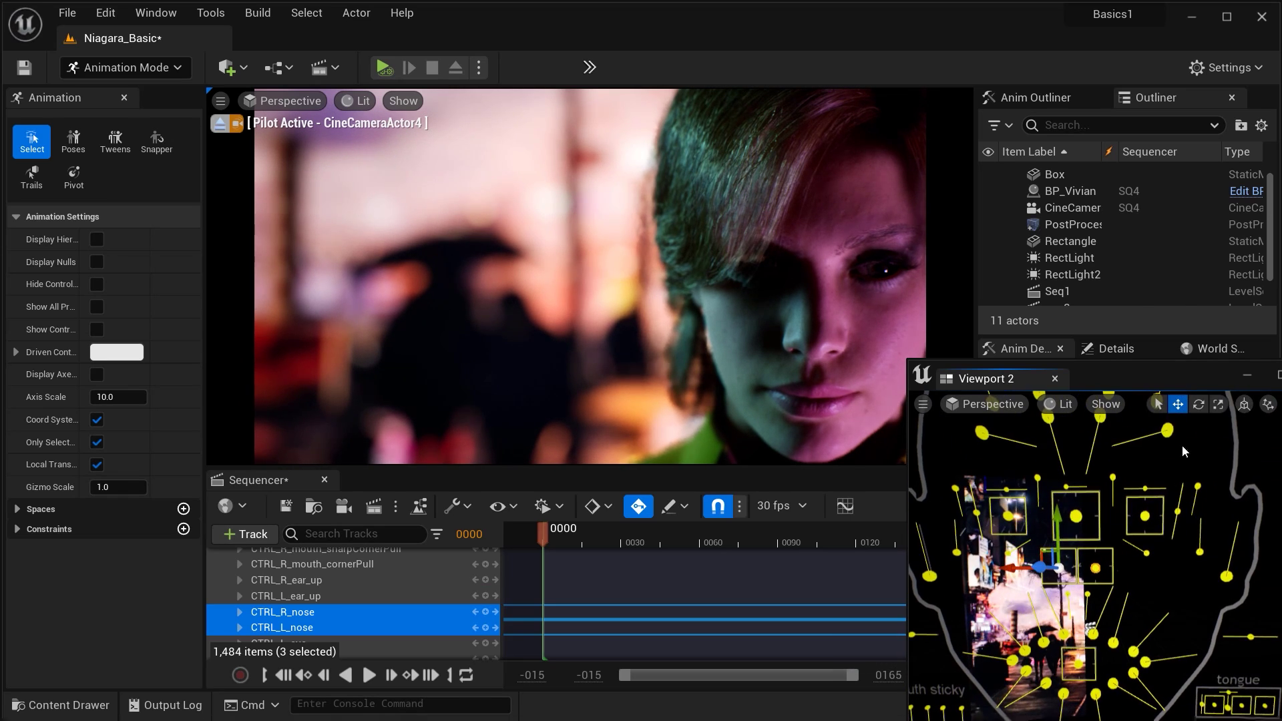
{"action": "left_click", "coordinate": [1167, 430]}
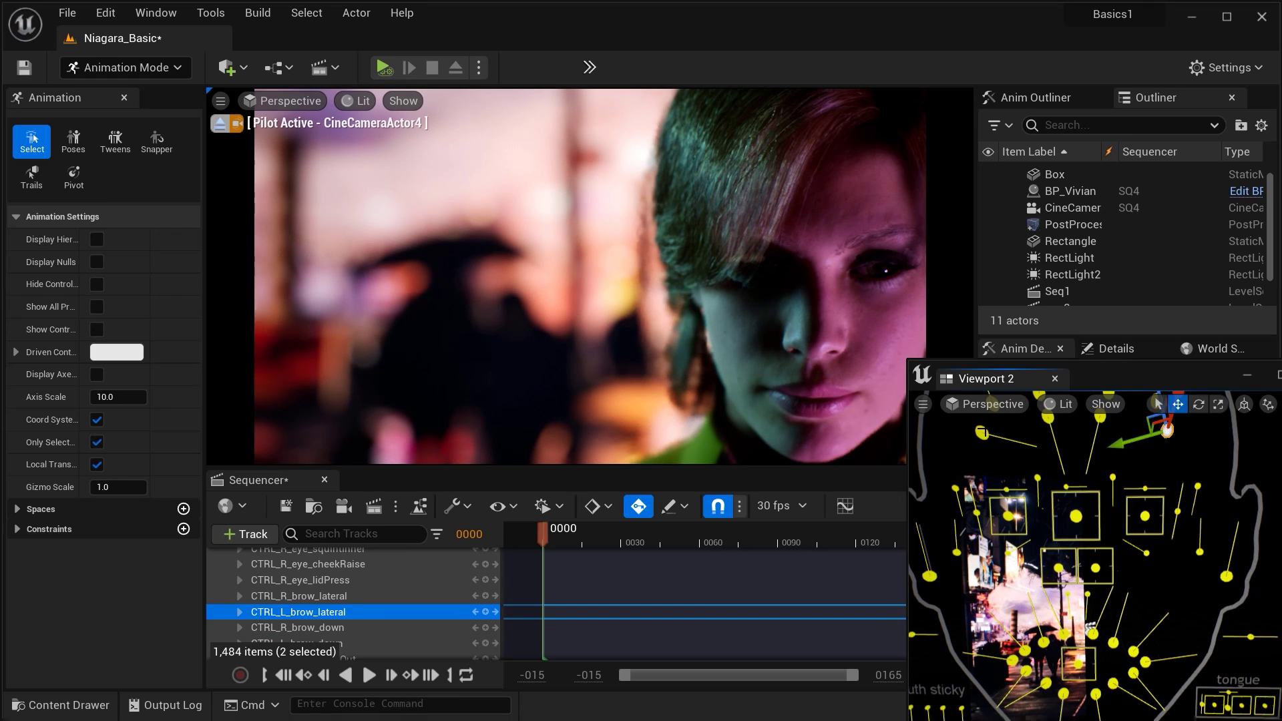
{"action": "left_click", "coordinate": [981, 433], "text": "ctrl"}
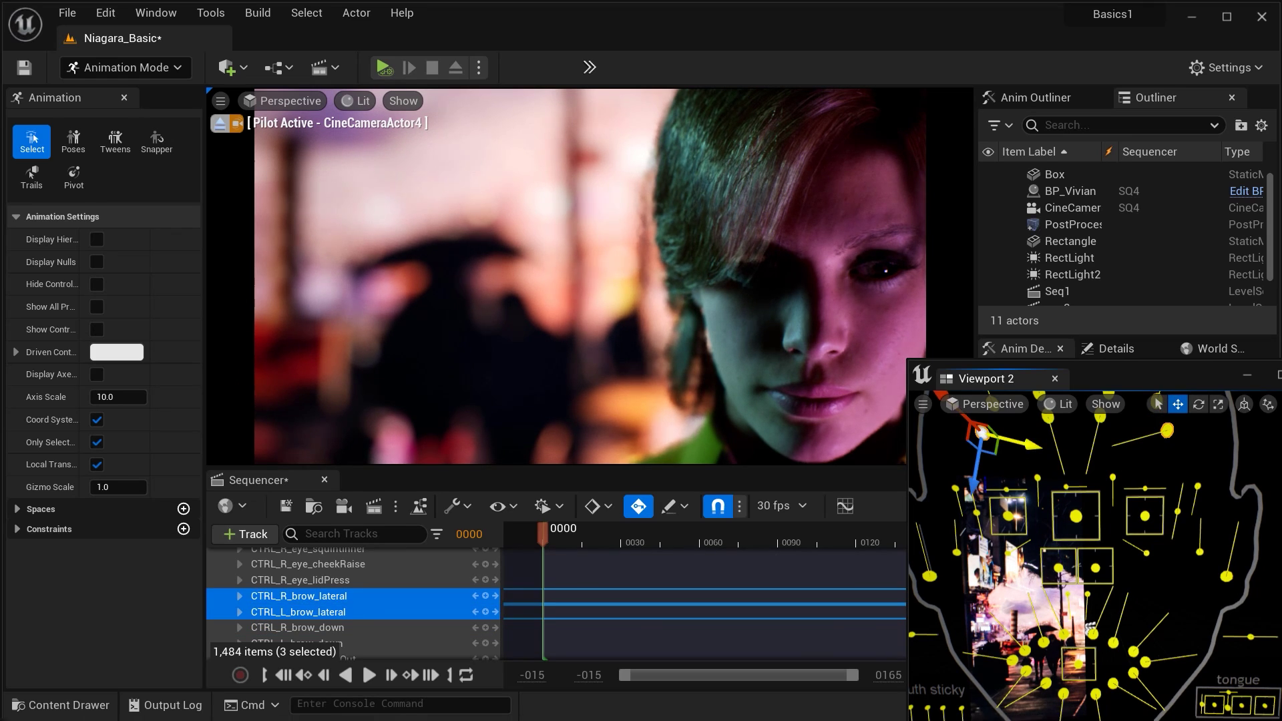
{"action": "left_click_drag", "start_coordinate": [1036, 444], "coordinate": [1063, 451]}
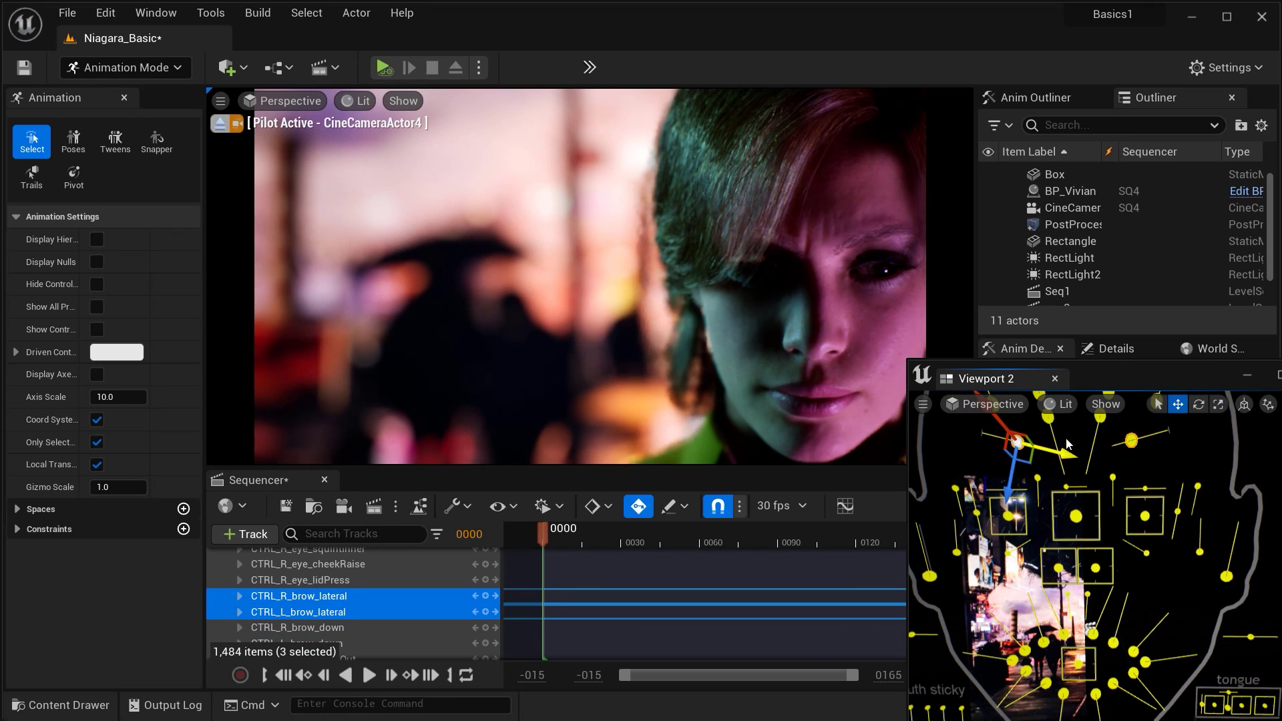
{"action": "left_click", "coordinate": [1048, 418]}
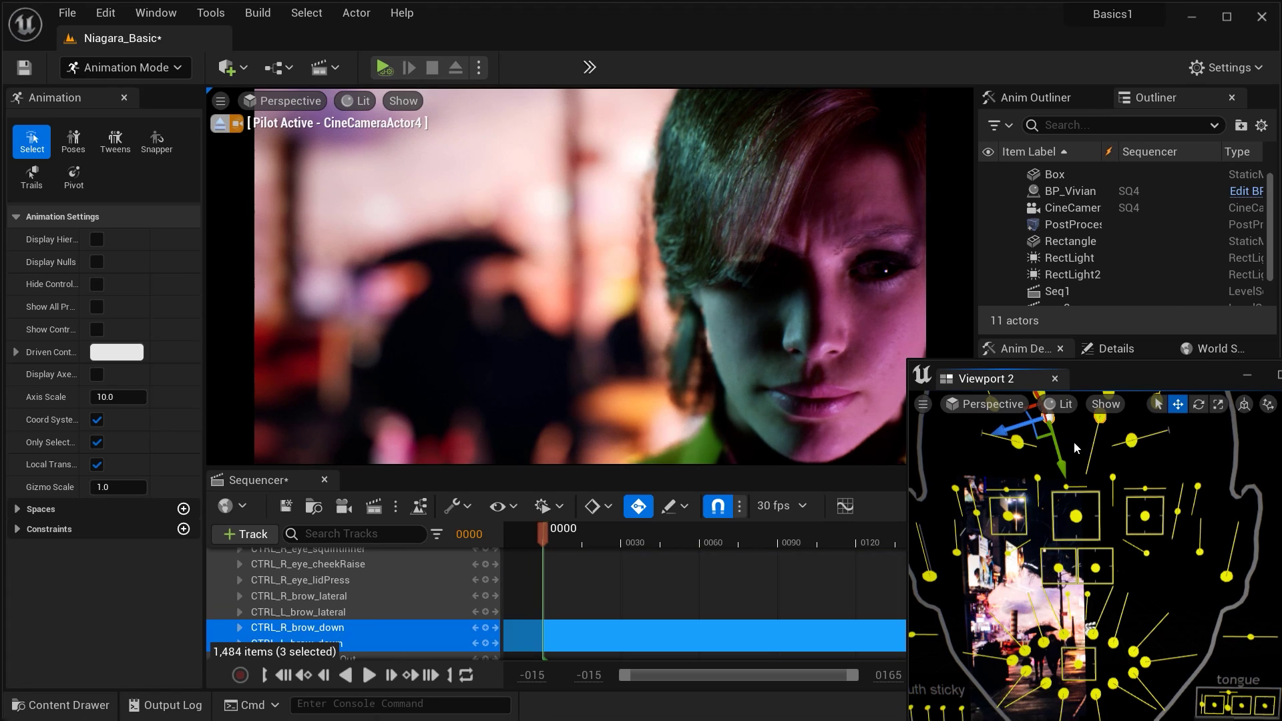
{"action": "left_click_drag", "start_coordinate": [1058, 460], "coordinate": [1061, 467]}
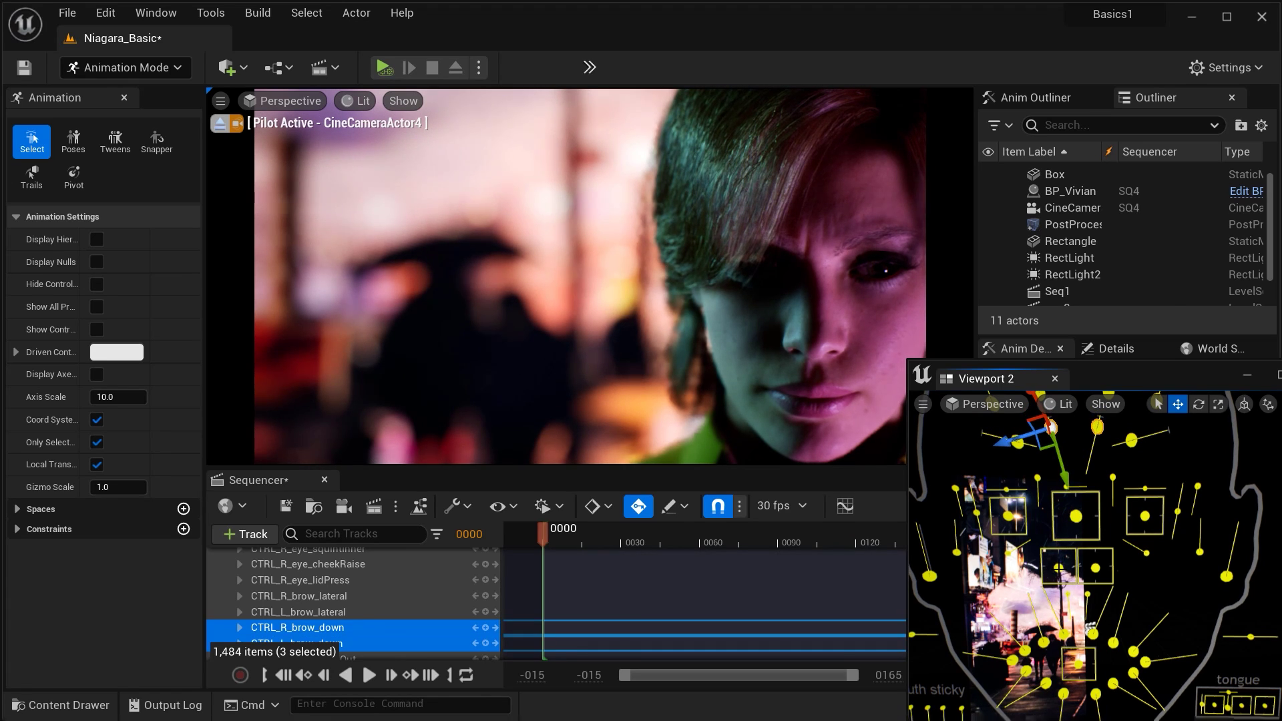
Step: Raise the CTRL_R_nose and CTRL_L_nose controls slightly together to wrinkle the nose
{"action": "left_click", "coordinate": [1058, 567]}
{"action": "left_click", "coordinate": [1096, 566], "text": "ctrl"}
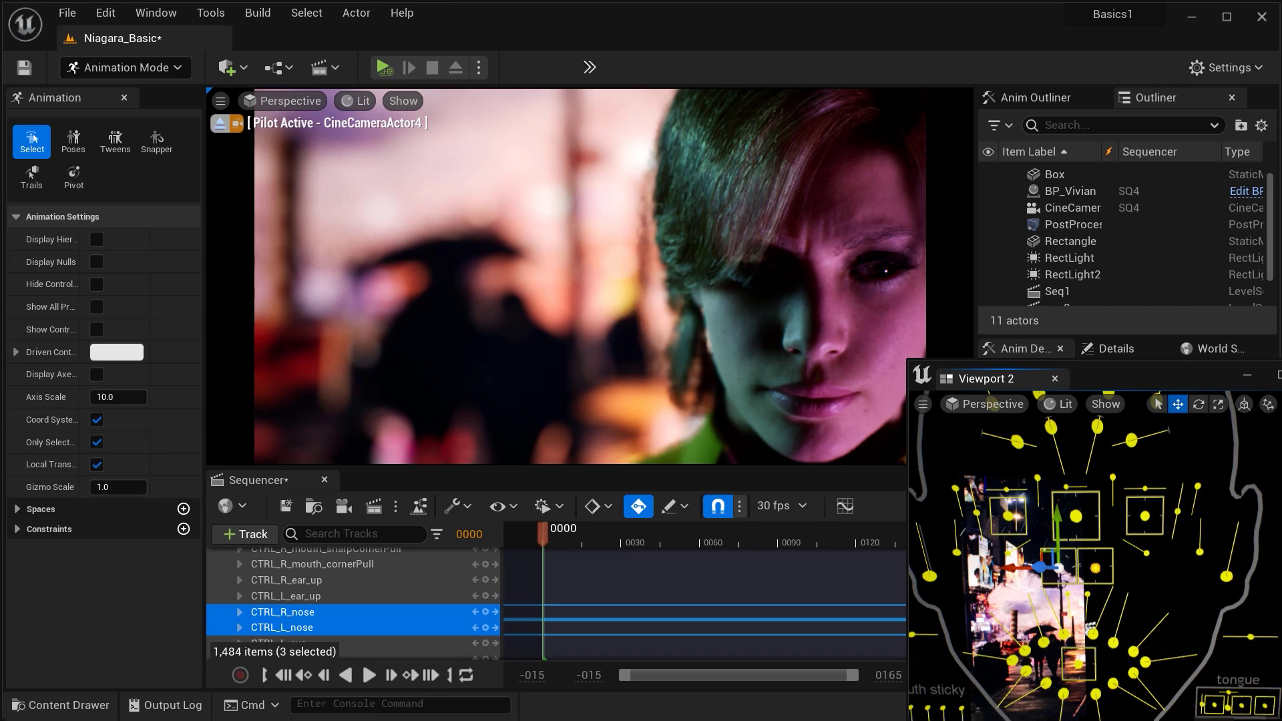
{"action": "left_click_drag", "start_coordinate": [1061, 507], "coordinate": [1061, 517]}
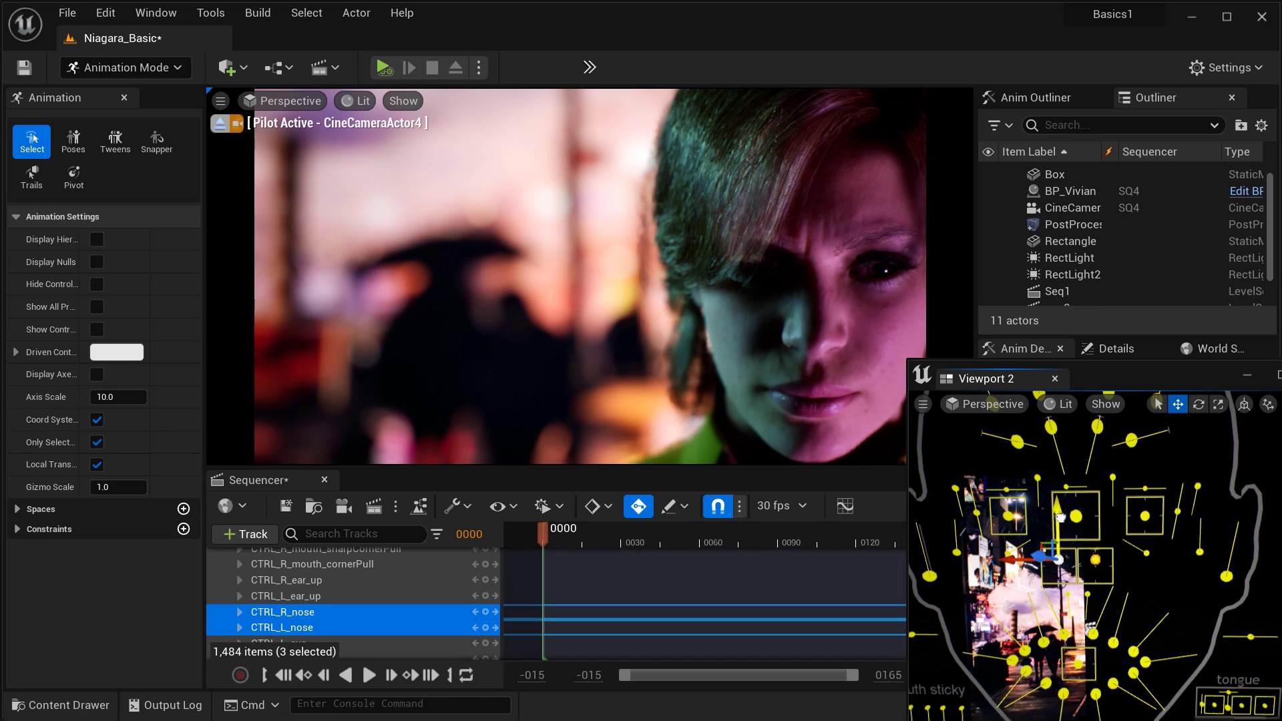
Step: Turn the gaze sideways and slightly down with CTRL_C_eye, and pan the piloted camera to reframe the face
{"action": "left_click", "coordinate": [1076, 516]}
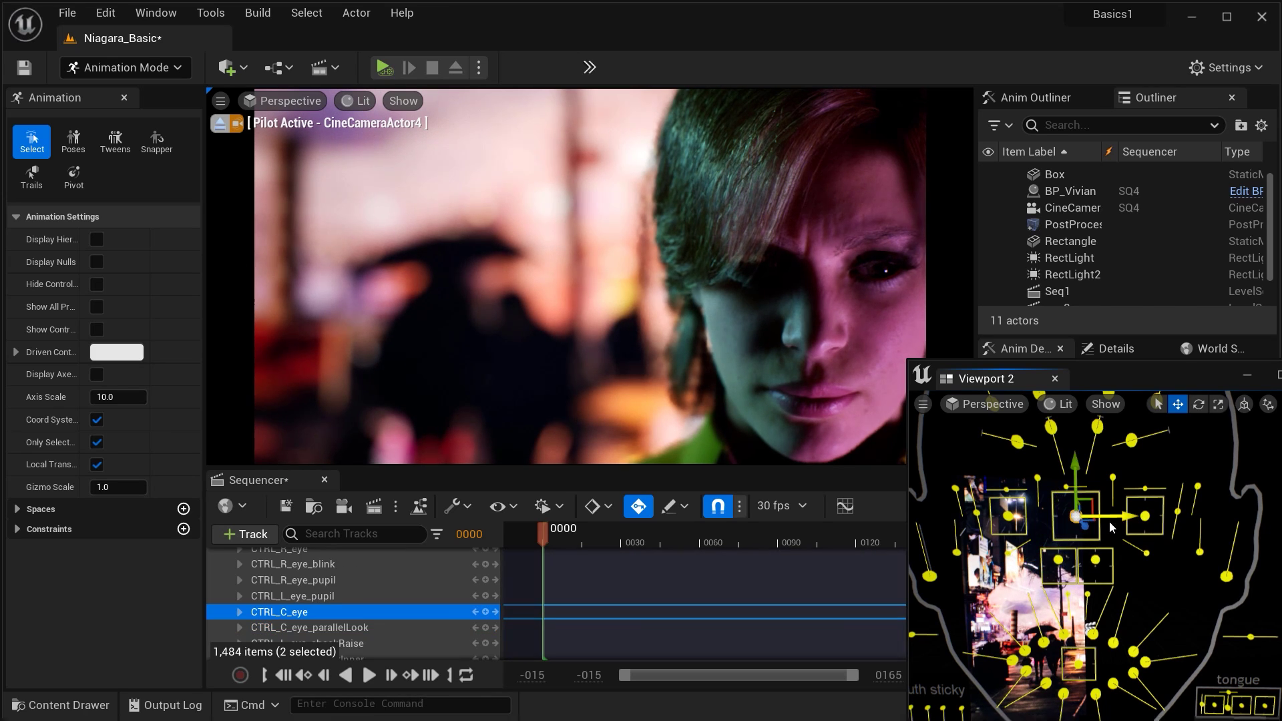
{"action": "mouse_move", "coordinate": [1113, 517]}
{"action": "left_mouse_down"}
{"action": "mouse_move", "coordinate": [1096, 518]}
{"action": "mouse_move", "coordinate": [1137, 521]}
{"action": "mouse_move", "coordinate": [1120, 509]}
{"action": "mouse_move", "coordinate": [1125, 488]}
{"action": "mouse_move", "coordinate": [1133, 518]}
{"action": "left_mouse_up"}
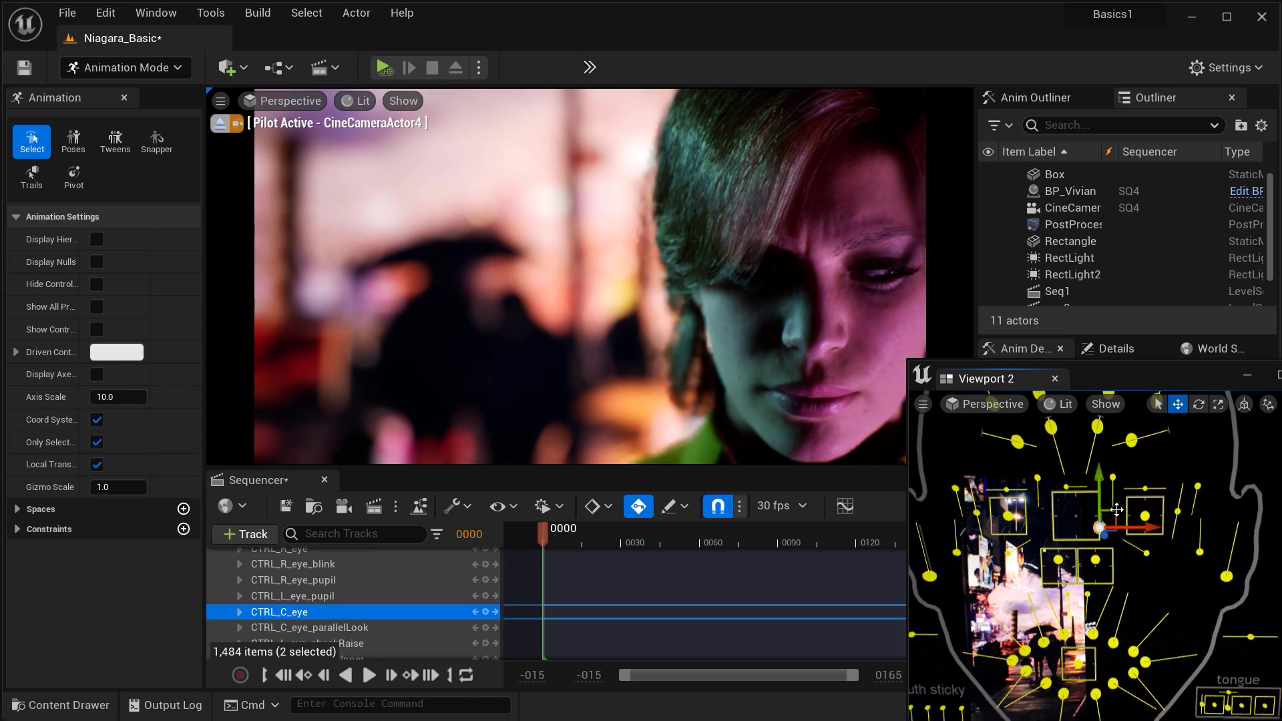
{"action": "left_click_drag", "start_coordinate": [1115, 510], "coordinate": [1118, 502]}
{"action": "middle_click_drag", "start_coordinate": [713, 324], "coordinate": [735, 323]}
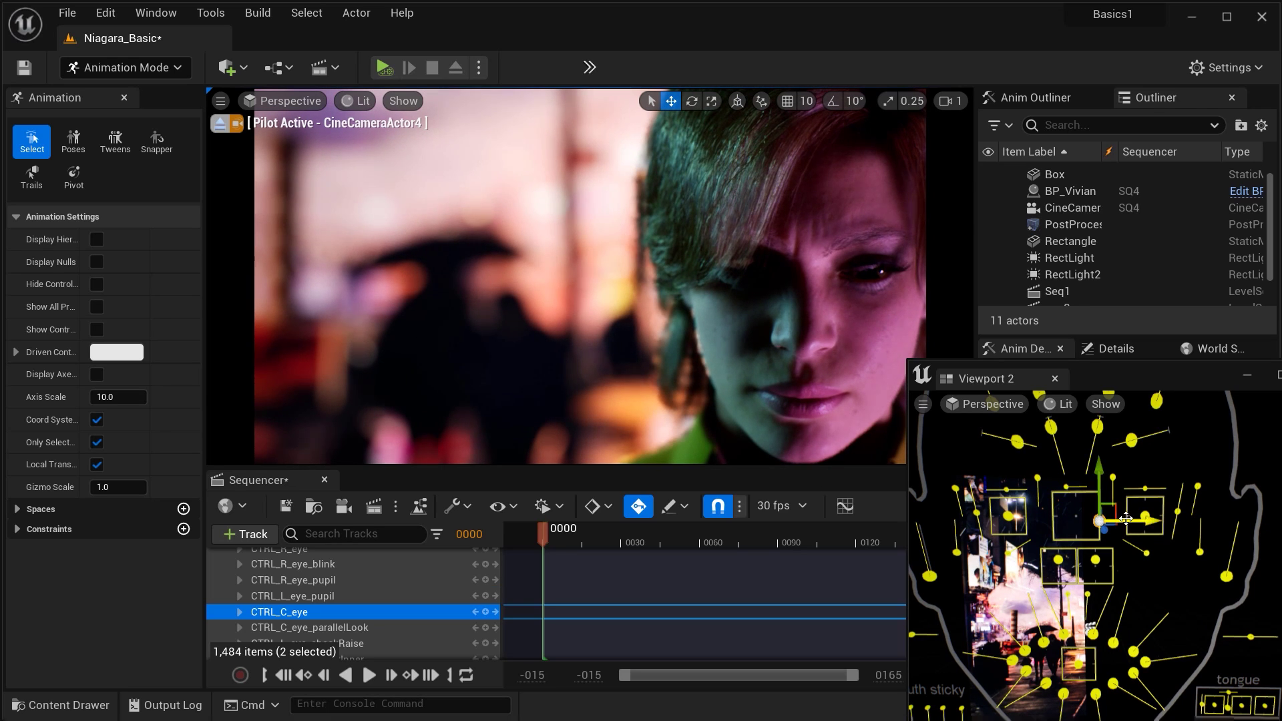
Step: Recentre the gaze with CTRL_C_eye, and lower the CTRL_R_nose and CTRL_L_nose controls together to relax the nose
{"action": "left_click_drag", "start_coordinate": [1115, 510], "coordinate": [1091, 502]}
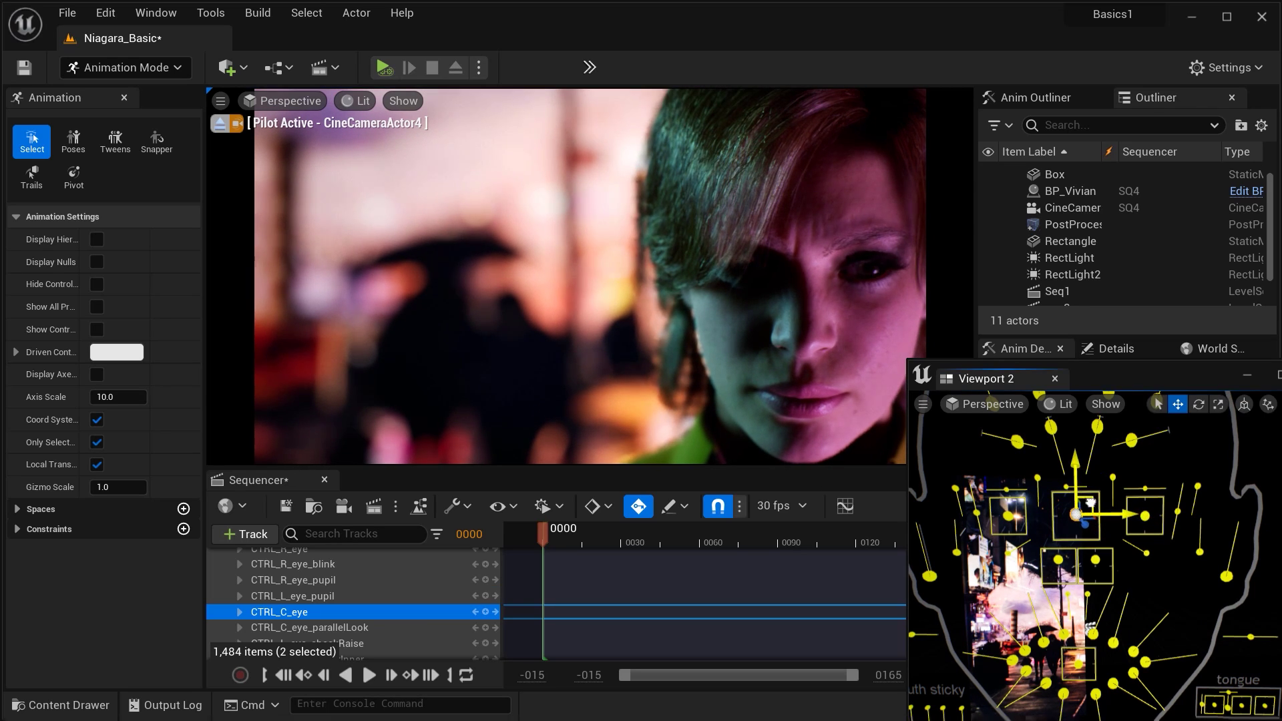
{"action": "left_click", "coordinate": [1058, 561]}
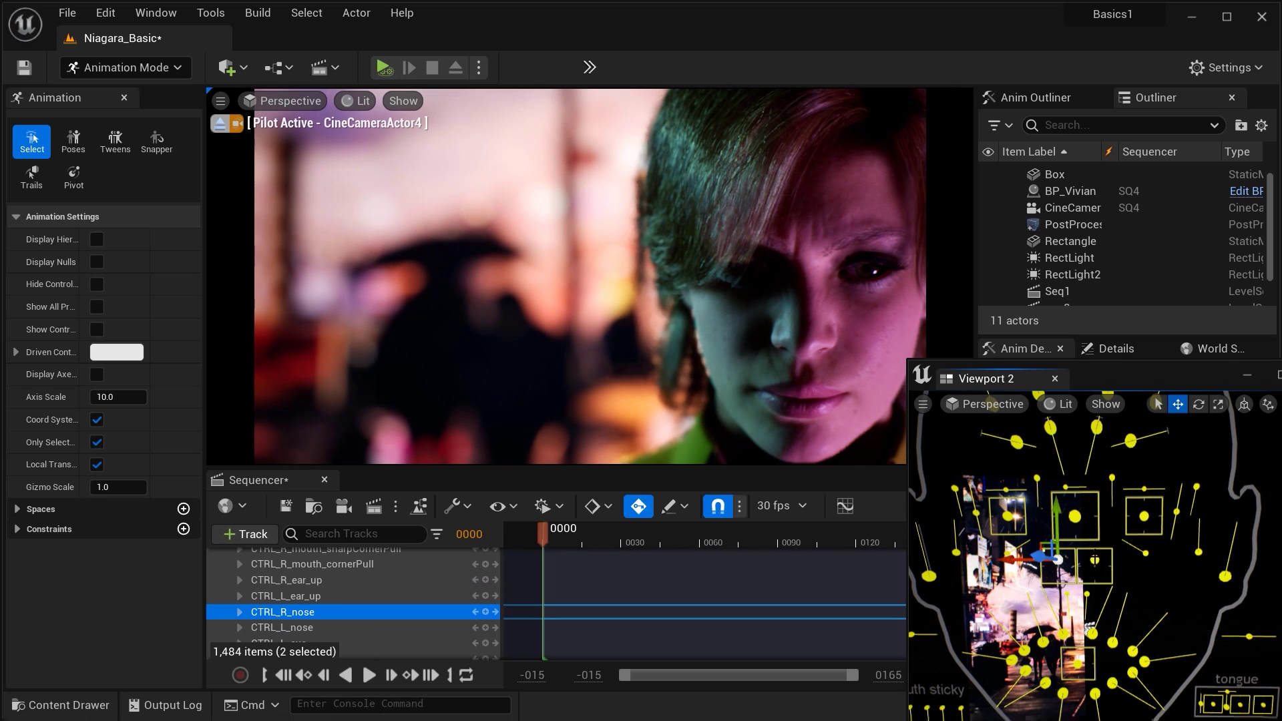
{"action": "left_click", "coordinate": [1095, 561], "text": "ctrl"}
{"action": "right_click_drag", "start_coordinate": [1058, 516], "coordinate": [1032, 516], "text": "alt"}
{"action": "left_click_drag", "start_coordinate": [1059, 516], "coordinate": [1061, 525]}
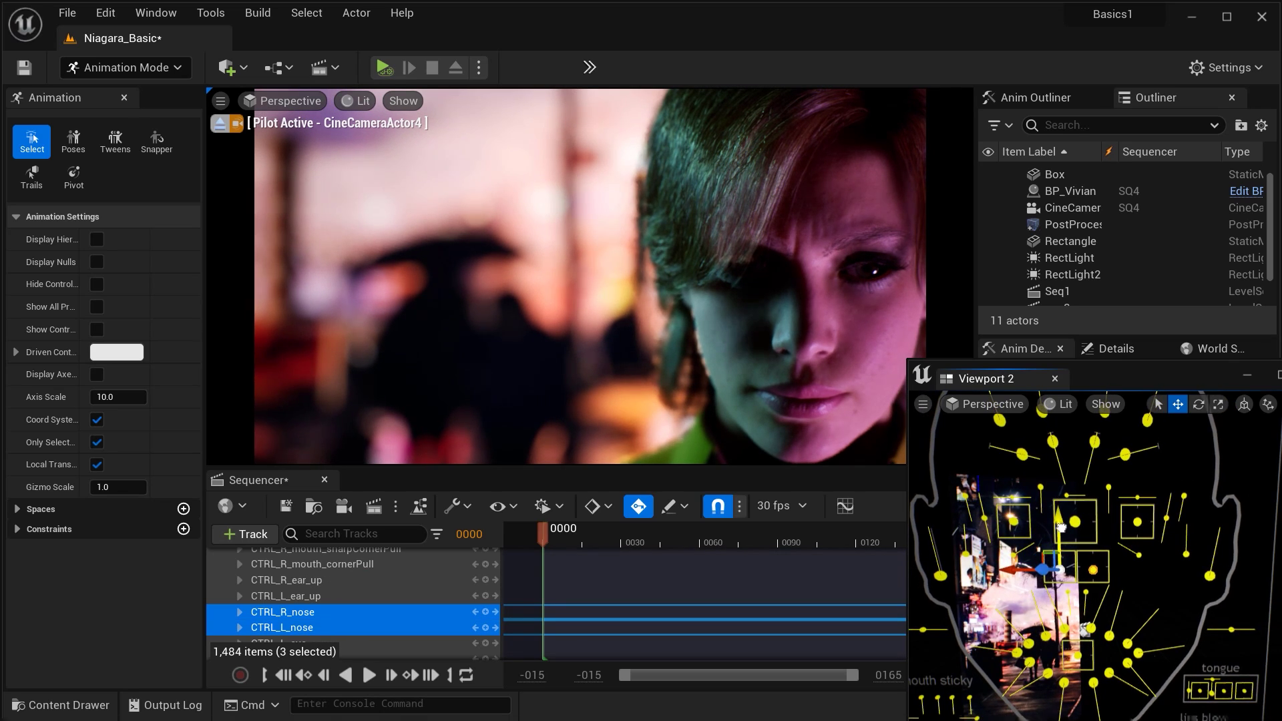
Step: Spread the CTRL_R_brow_lateral and CTRL_L_brow_lateral controls outward together to release the frown
{"action": "left_click", "coordinate": [1022, 454]}
{"action": "left_click", "coordinate": [1125, 454], "text": "shift"}
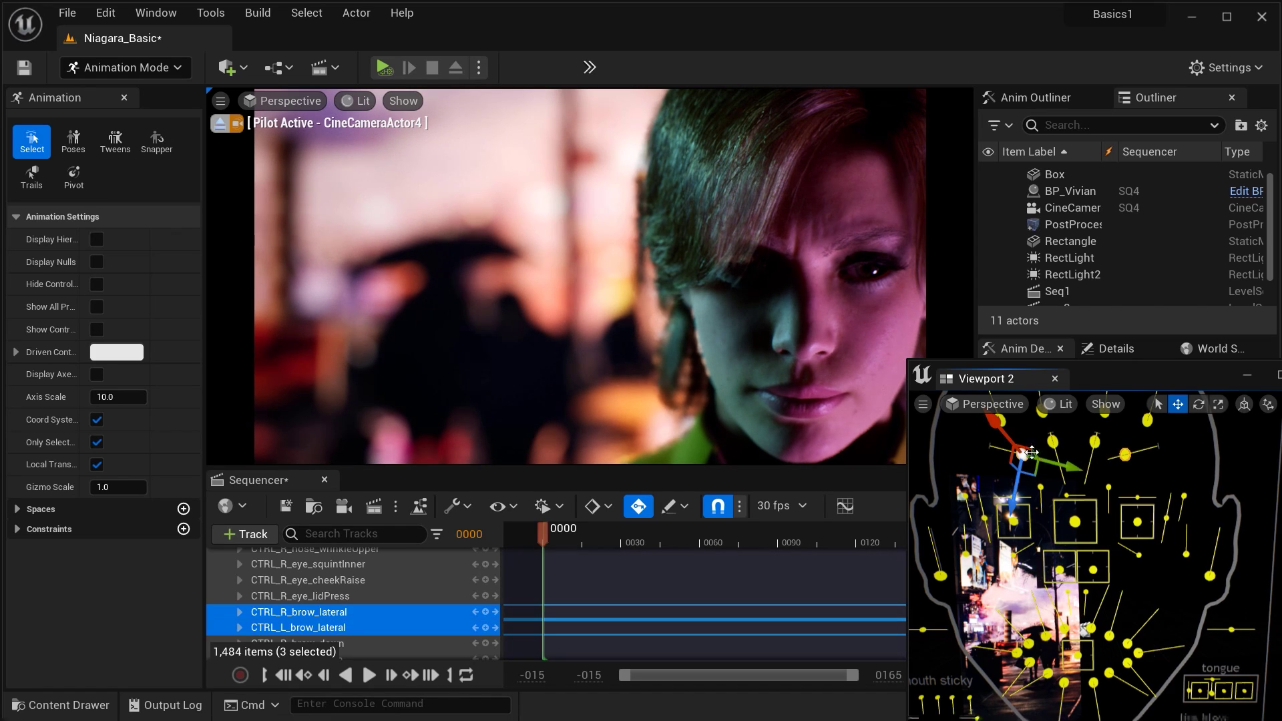
{"action": "left_click_drag", "start_coordinate": [1049, 463], "coordinate": [1018, 458]}
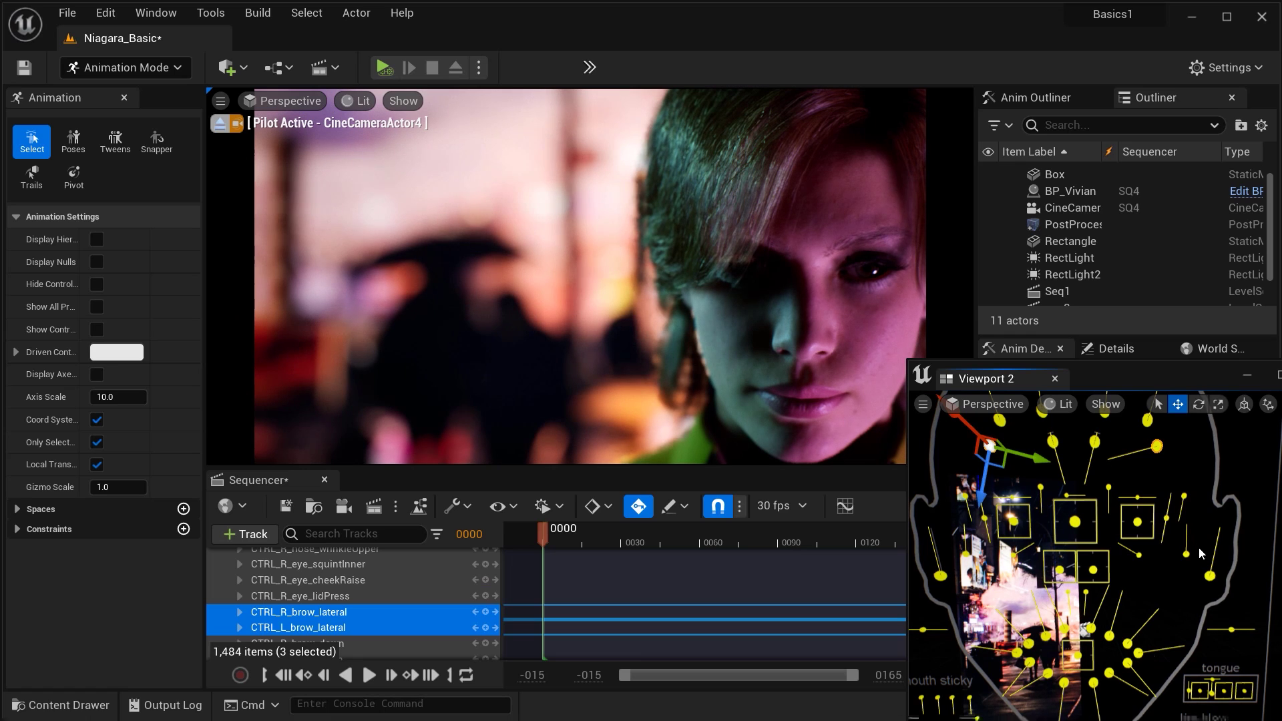
Step: Raise the CTRL_L_ear_up and CTRL_R_ear_up controls together to lift the ears
{"action": "left_click", "coordinate": [1210, 576]}
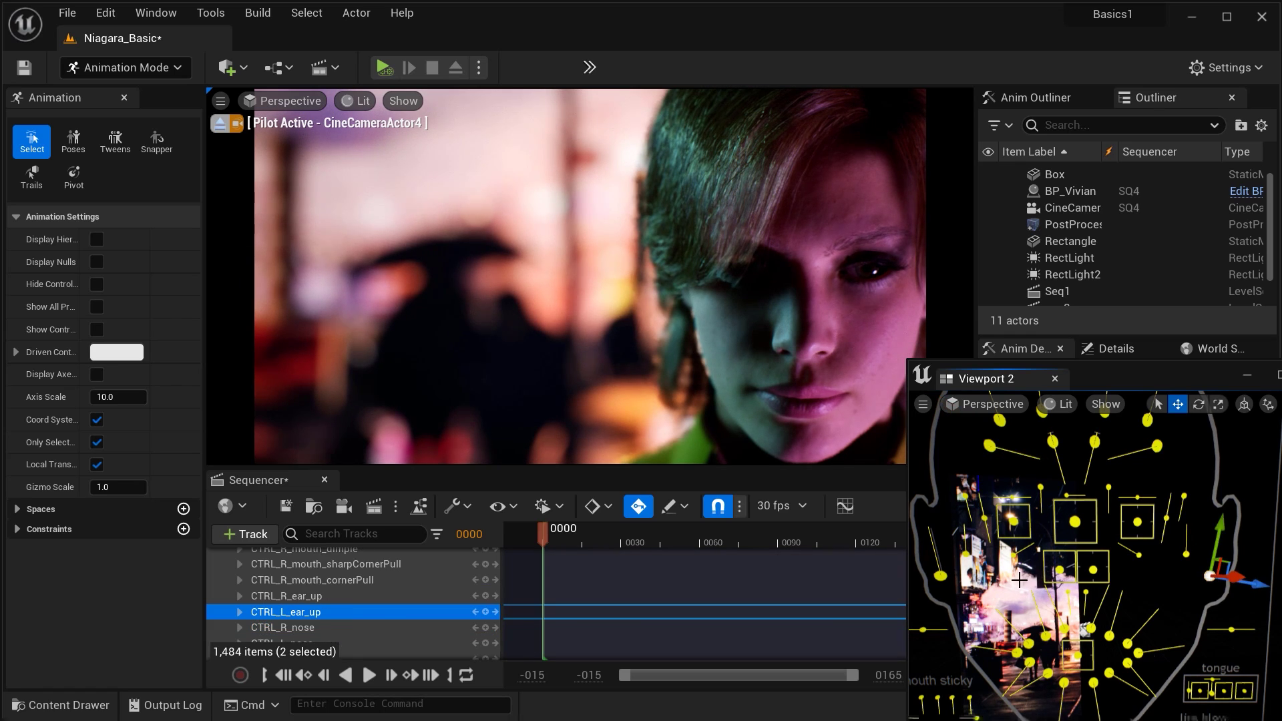
{"action": "left_click", "coordinate": [940, 575], "text": "shift"}
{"action": "mouse_move", "coordinate": [942, 555]}
{"action": "left_mouse_down"}
{"action": "mouse_move", "coordinate": [948, 505]}
{"action": "mouse_move", "coordinate": [952, 531]}
{"action": "left_mouse_up"}
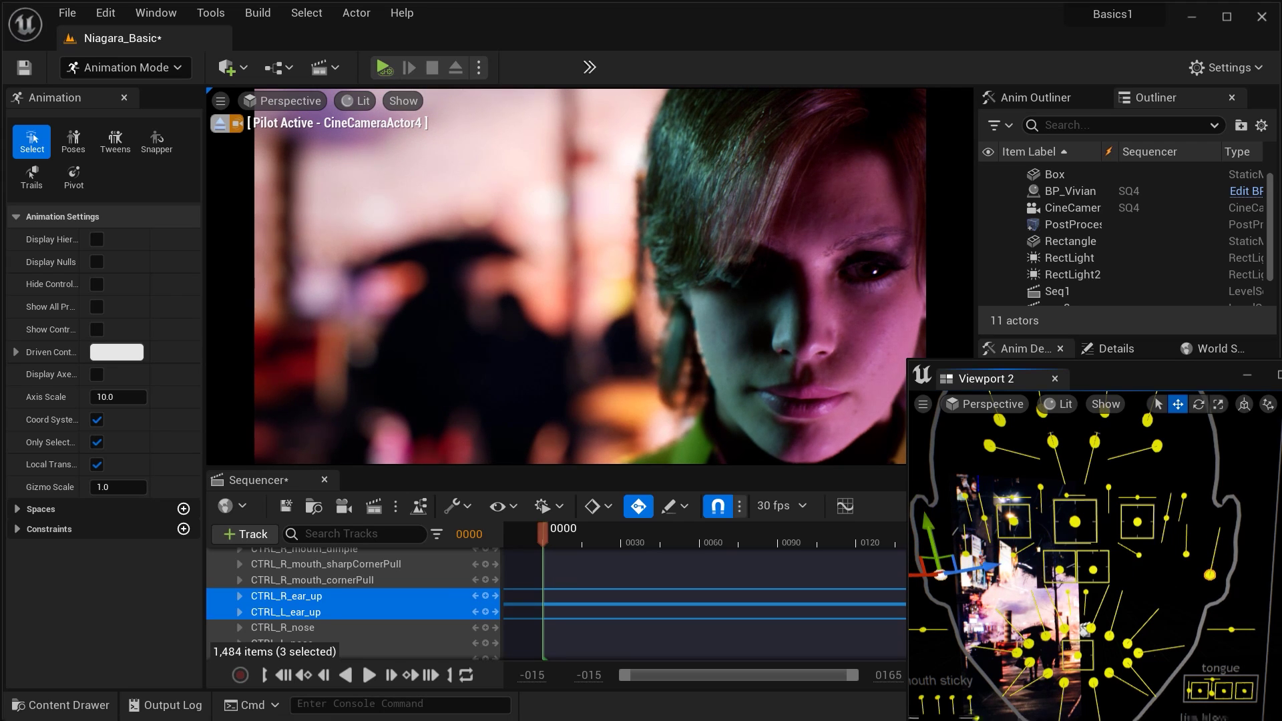
Step: Turn on the CTRL_lookAtSwitch slider in the switch box below the face board
{"action": "middle_click_drag", "start_coordinate": [1111, 546], "coordinate": [1152, 681]}
{"action": "middle_click_drag", "start_coordinate": [1102, 353], "coordinate": [1081, 283]}
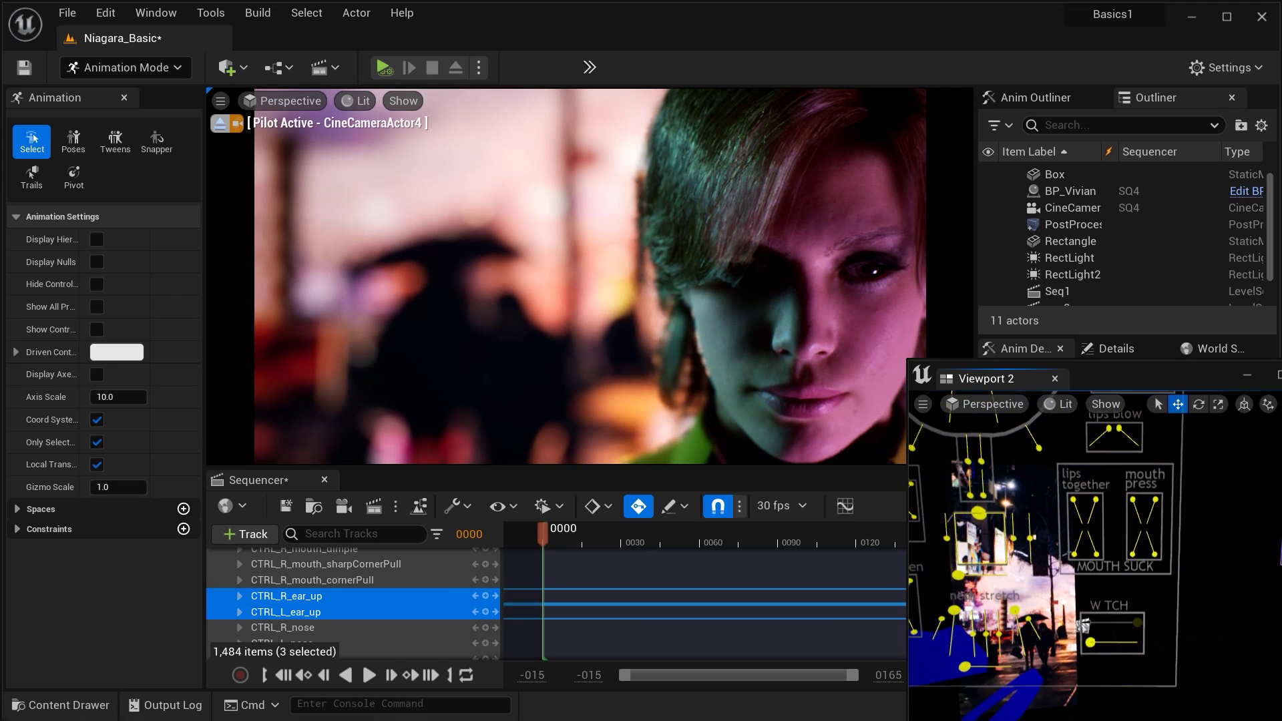
{"action": "left_click", "coordinate": [1119, 641]}
{"action": "left_click_drag", "start_coordinate": [1119, 641], "coordinate": [1139, 643]}
{"action": "right_click_drag", "start_coordinate": [1139, 643], "coordinate": [1044, 614]}
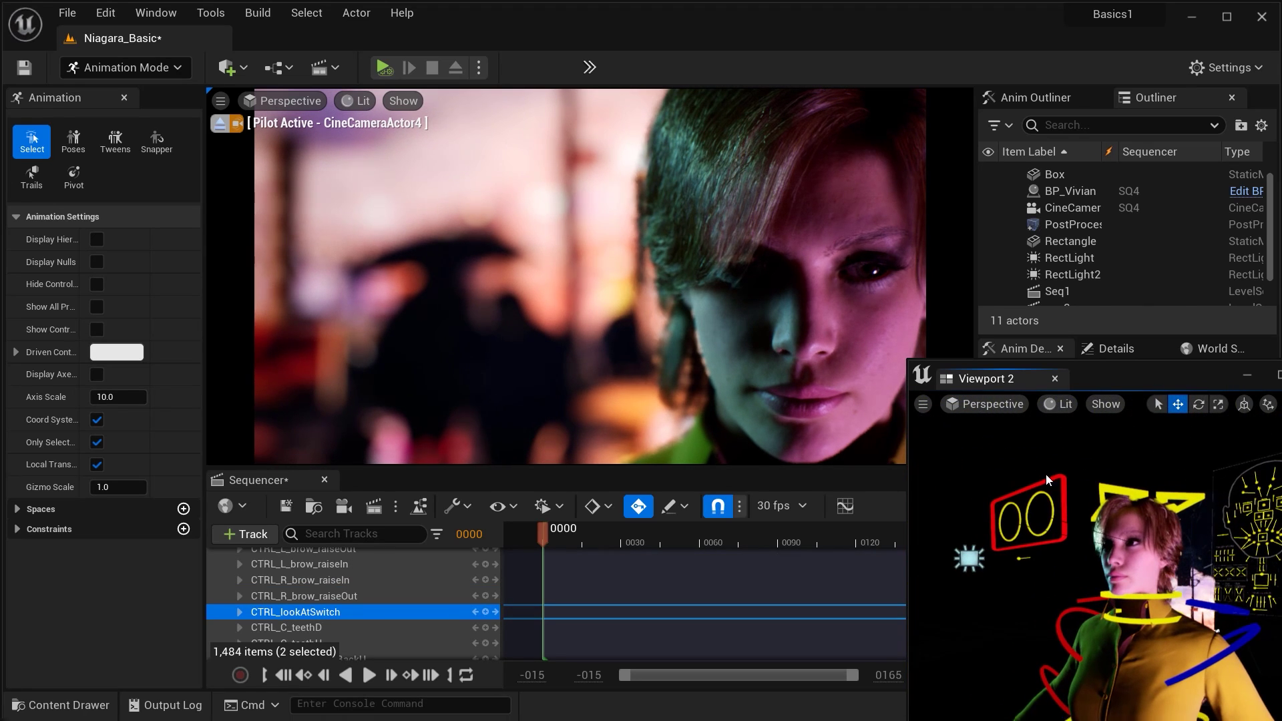
Step: Shift the CTRL_C_eyesAim control sideways in front of the face to redirect the character's gaze
{"action": "left_click", "coordinate": [1060, 479]}
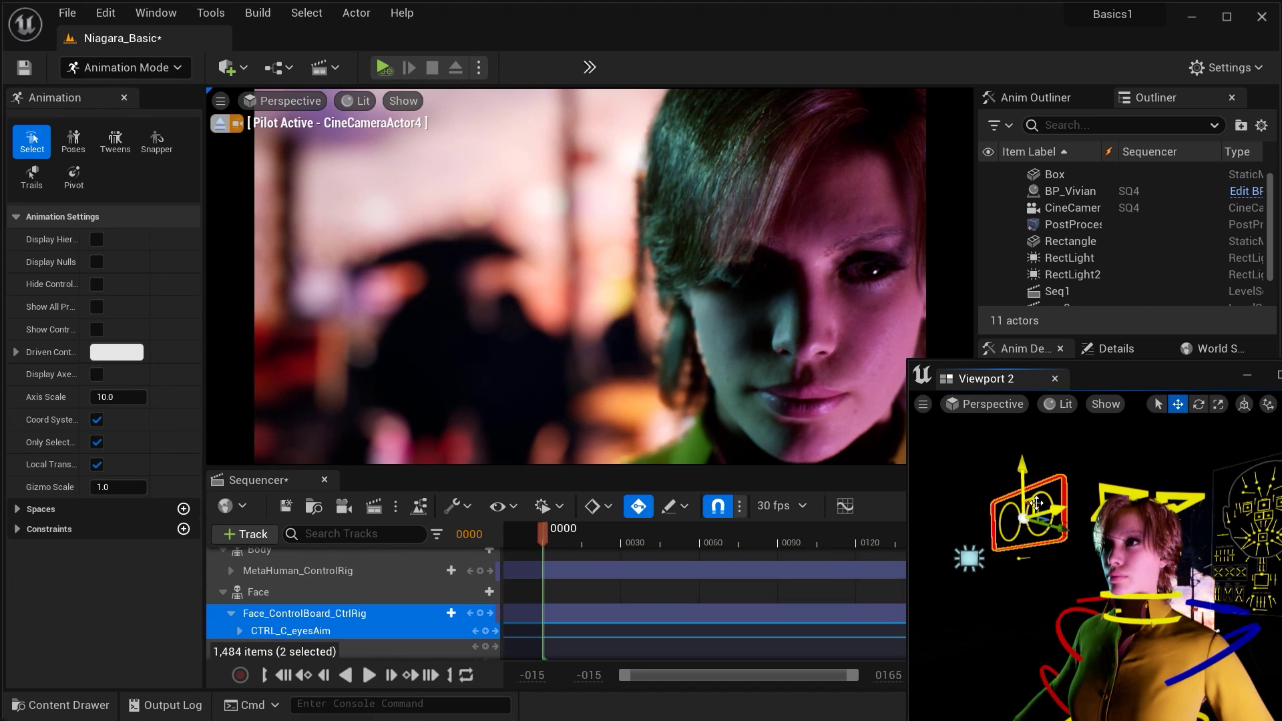
{"action": "mouse_move", "coordinate": [1030, 502]}
{"action": "left_mouse_down"}
{"action": "mouse_move", "coordinate": [993, 457]}
{"action": "mouse_move", "coordinate": [1069, 459]}
{"action": "mouse_move", "coordinate": [1064, 488]}
{"action": "mouse_move", "coordinate": [1028, 486]}
{"action": "mouse_move", "coordinate": [1004, 520]}
{"action": "mouse_move", "coordinate": [1061, 517]}
{"action": "mouse_move", "coordinate": [1041, 502]}
{"action": "left_mouse_up"}
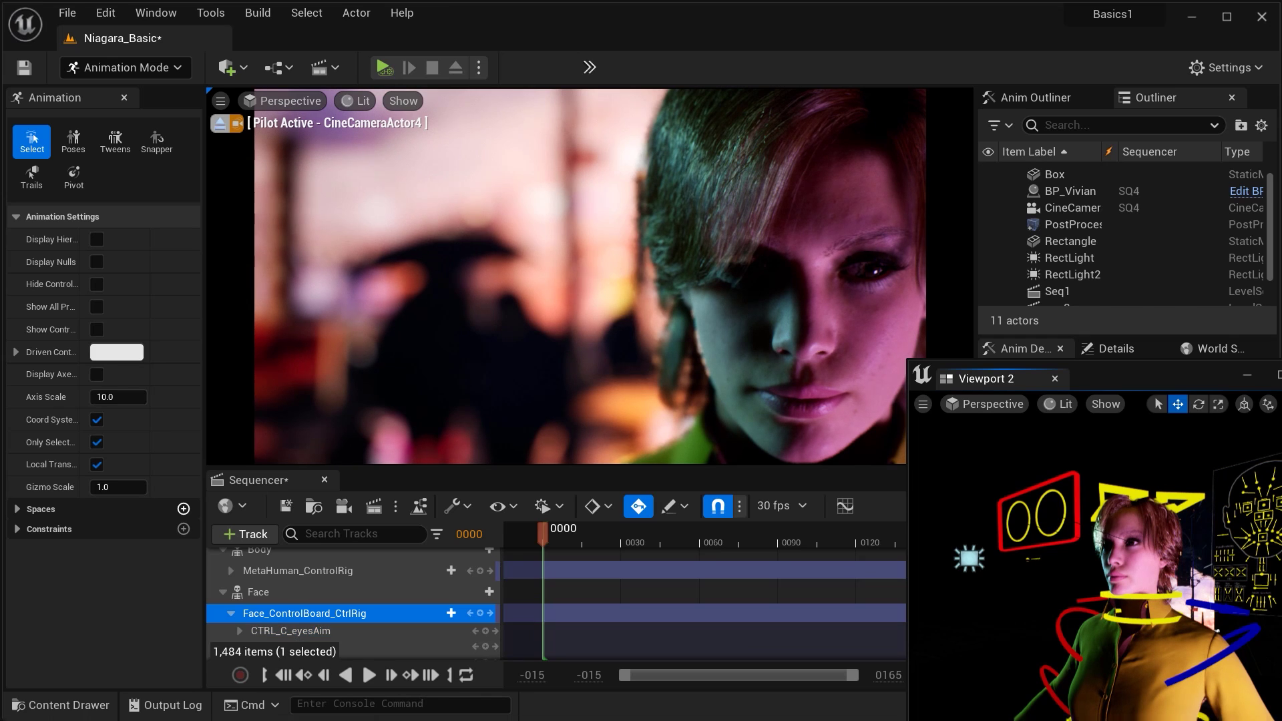
{"action": "left_click", "coordinate": [1045, 559]}
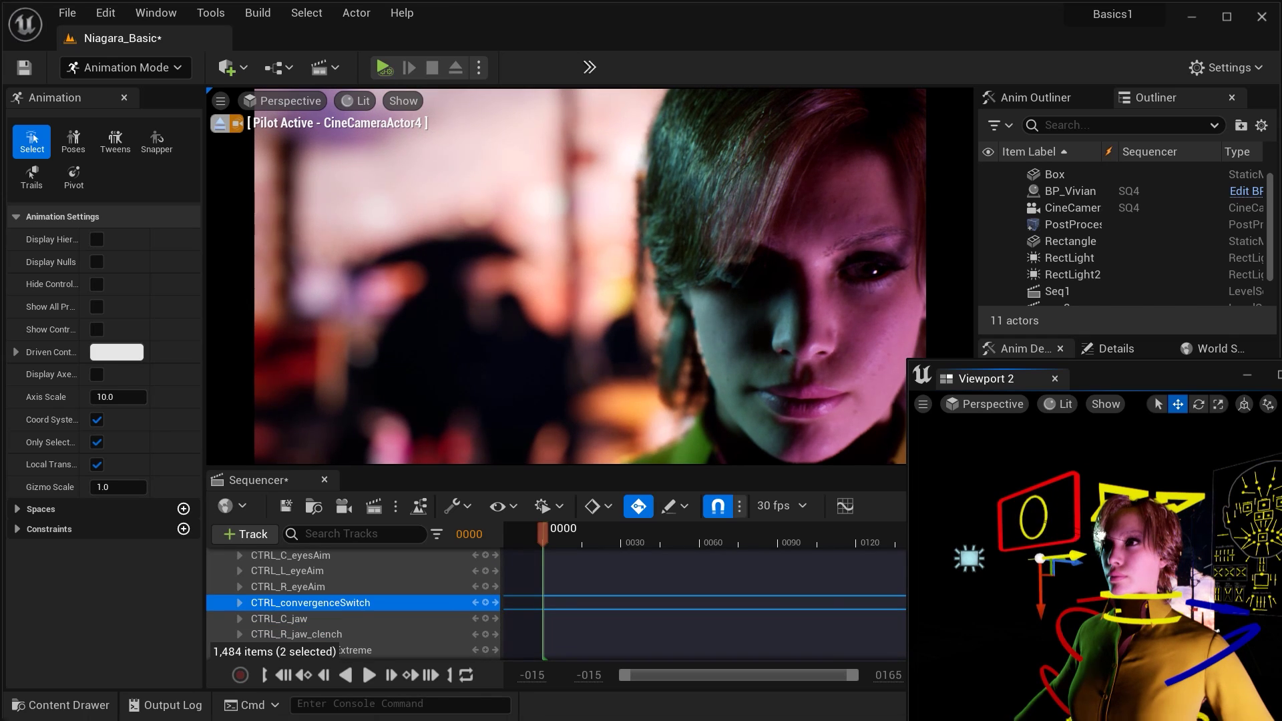
{"action": "left_click", "coordinate": [1071, 496]}
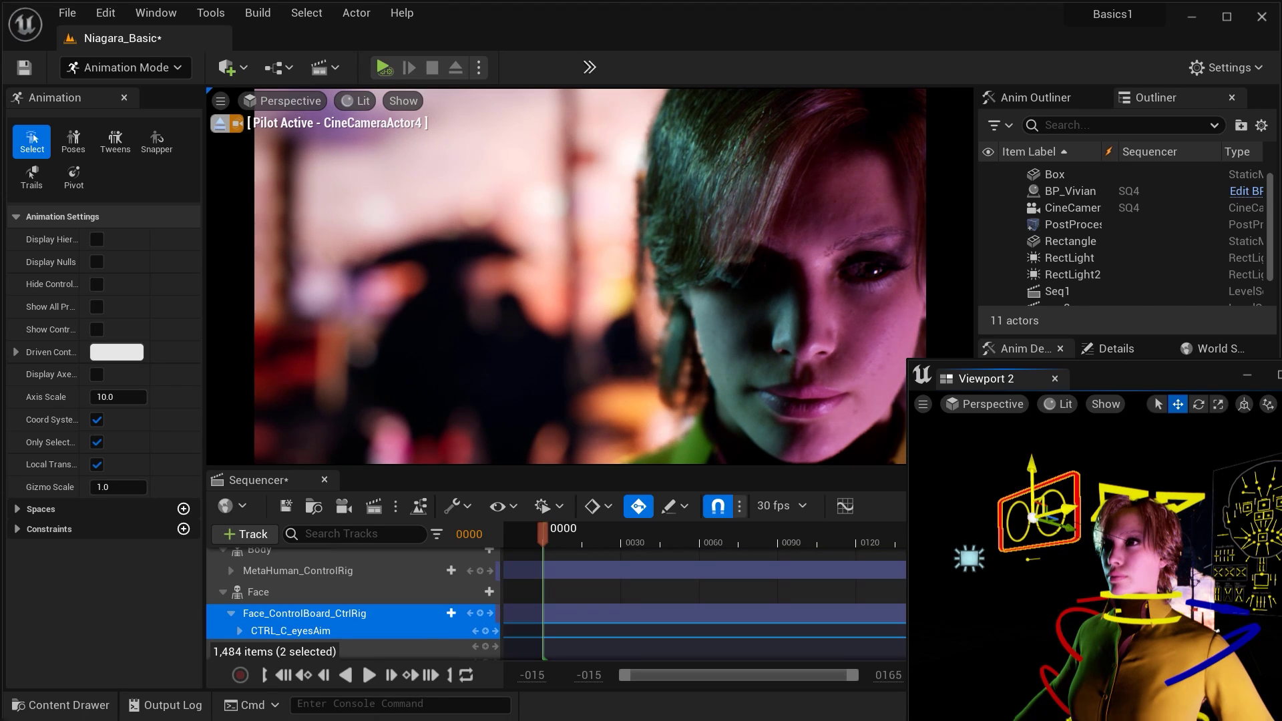
{"action": "left_click_drag", "start_coordinate": [1041, 501], "coordinate": [1048, 512]}
Step: Pull the left and right mouth_dimple controls outward together to form a slight smirk, and clear the control selection
{"action": "right_click_drag", "start_coordinate": [1199, 578], "coordinate": [1269, 573]}
{"action": "scroll", "coordinate": [1094, 617], "scroll_direction": "up", "scroll_amount": 5}
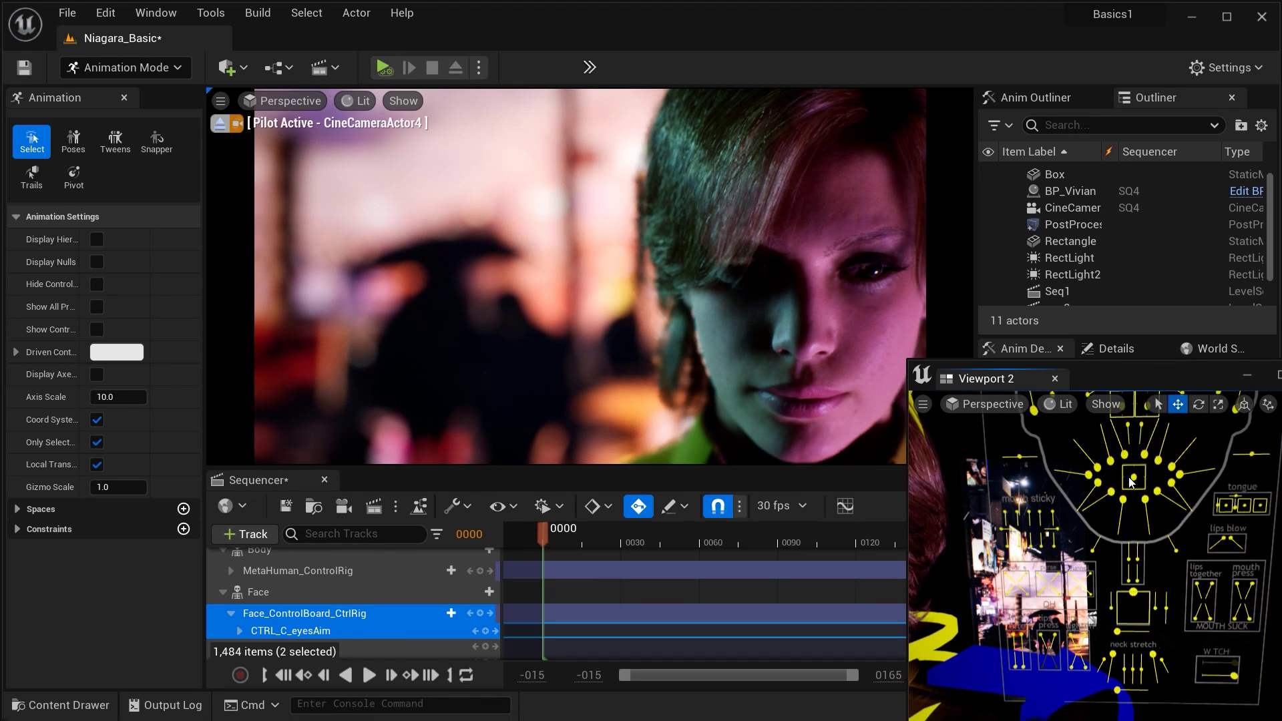
{"action": "left_click", "coordinate": [1089, 475]}
{"action": "left_click", "coordinate": [1178, 474], "text": "shift"}
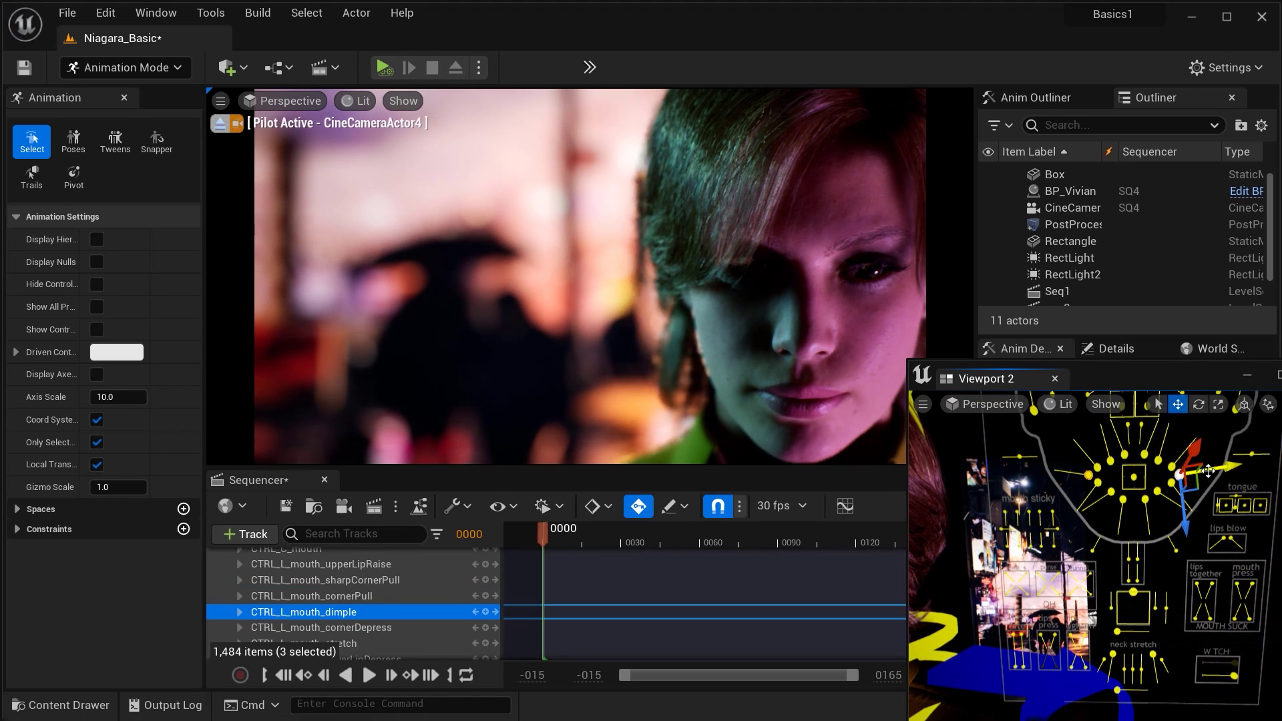
{"action": "left_click_drag", "start_coordinate": [1206, 473], "coordinate": [1235, 470]}
{"action": "key", "text": "Escape"}
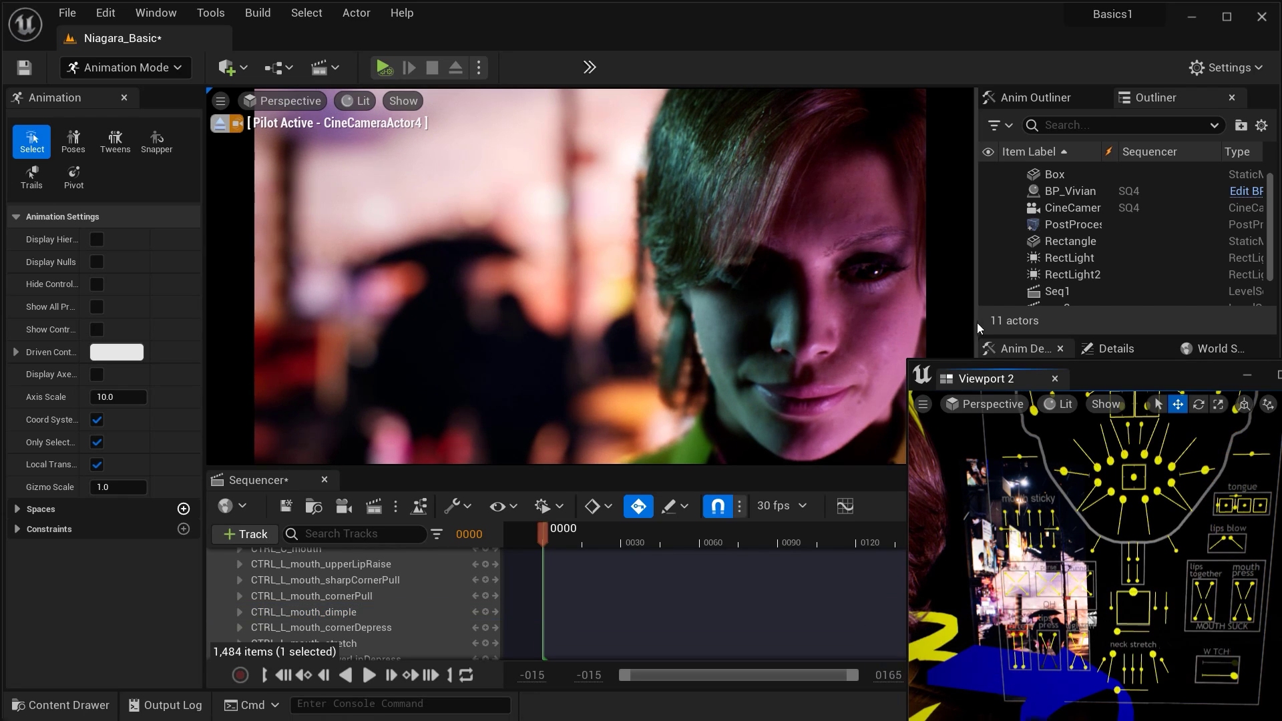
Step: Nudge CTRL_C_mouth slightly sideways and up to offset the mouth, and pan the piloted camera to reframe the face
{"action": "left_click", "coordinate": [1134, 477]}
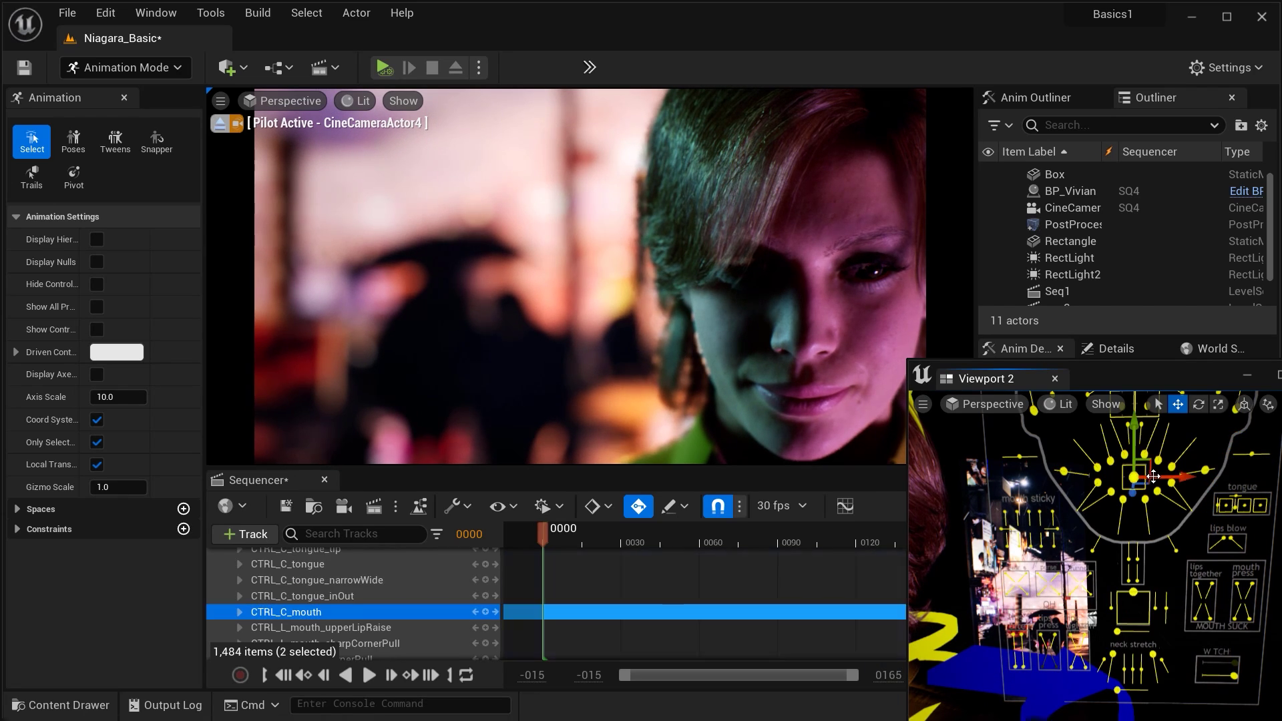
{"action": "left_click_drag", "start_coordinate": [1159, 477], "coordinate": [1160, 479]}
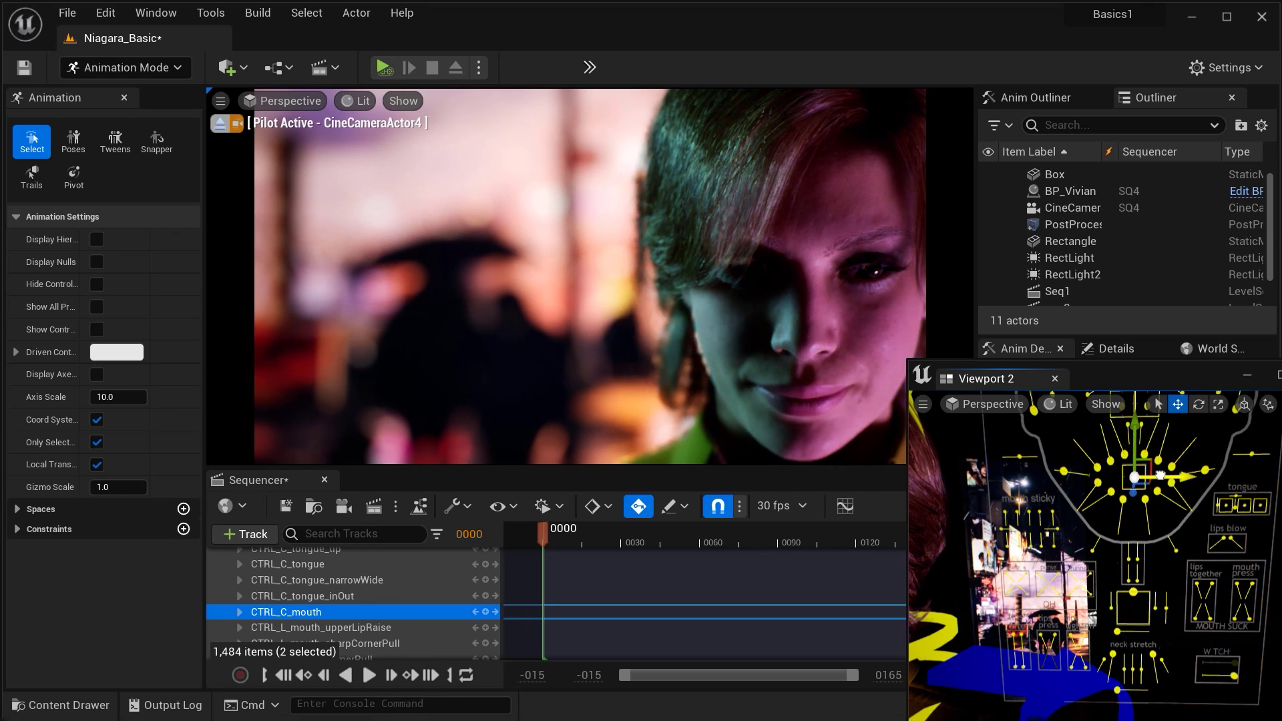
{"action": "right_click_drag", "start_coordinate": [1150, 469], "coordinate": [1143, 468]}
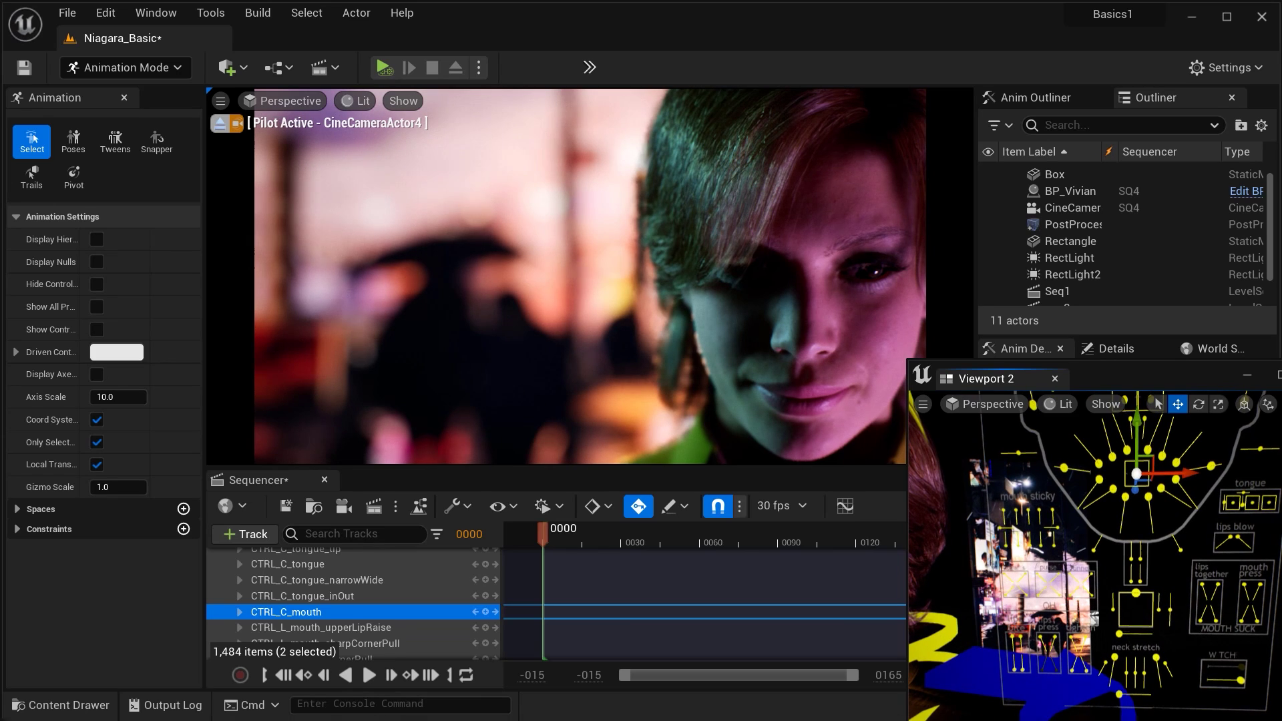
{"action": "mouse_move", "coordinate": [1138, 452]}
{"action": "left_mouse_down"}
{"action": "mouse_move", "coordinate": [1139, 441]}
{"action": "mouse_move", "coordinate": [1140, 470]}
{"action": "mouse_move", "coordinate": [1138, 453]}
{"action": "mouse_move", "coordinate": [1158, 468]}
{"action": "left_mouse_up"}
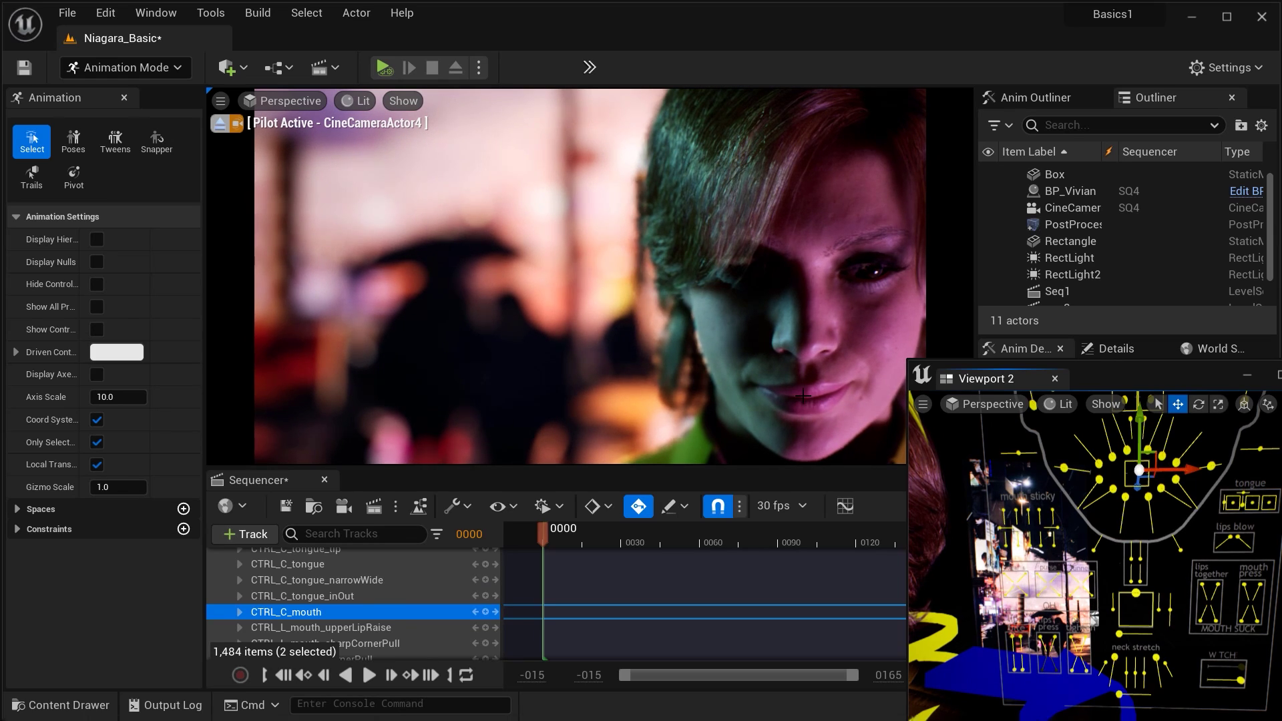
{"action": "middle_click_drag", "start_coordinate": [801, 400], "coordinate": [785, 401]}
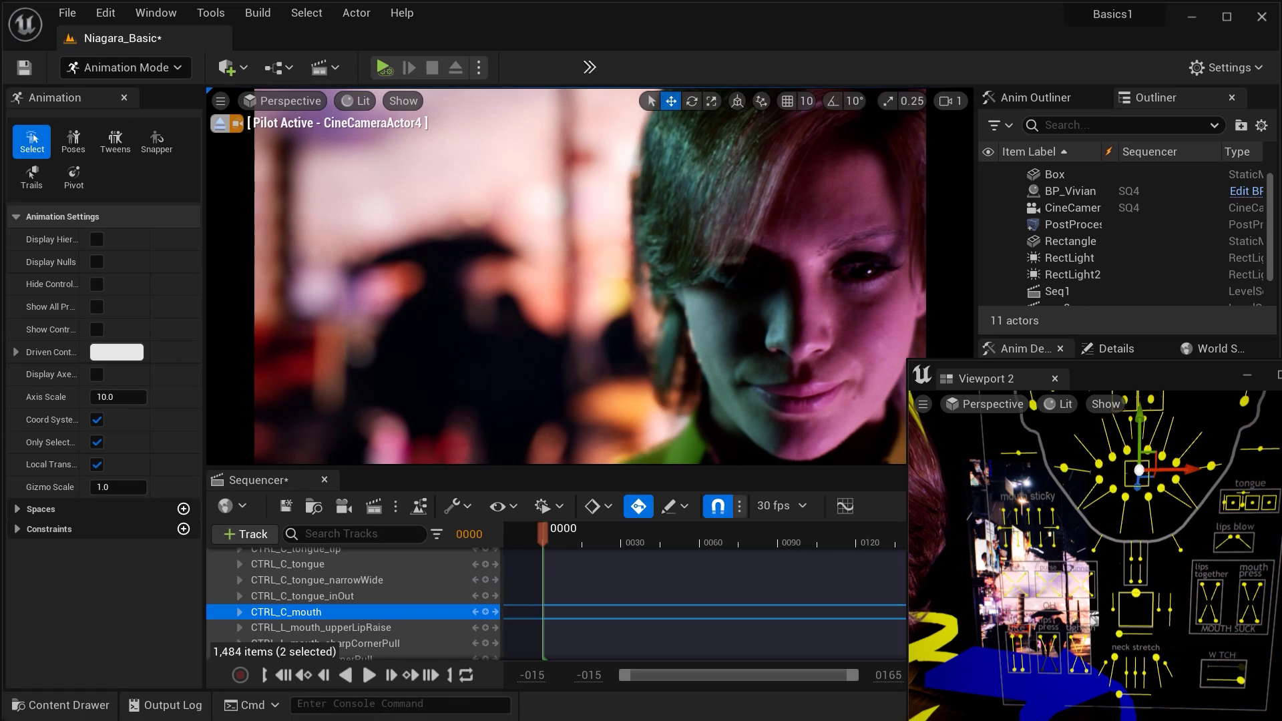